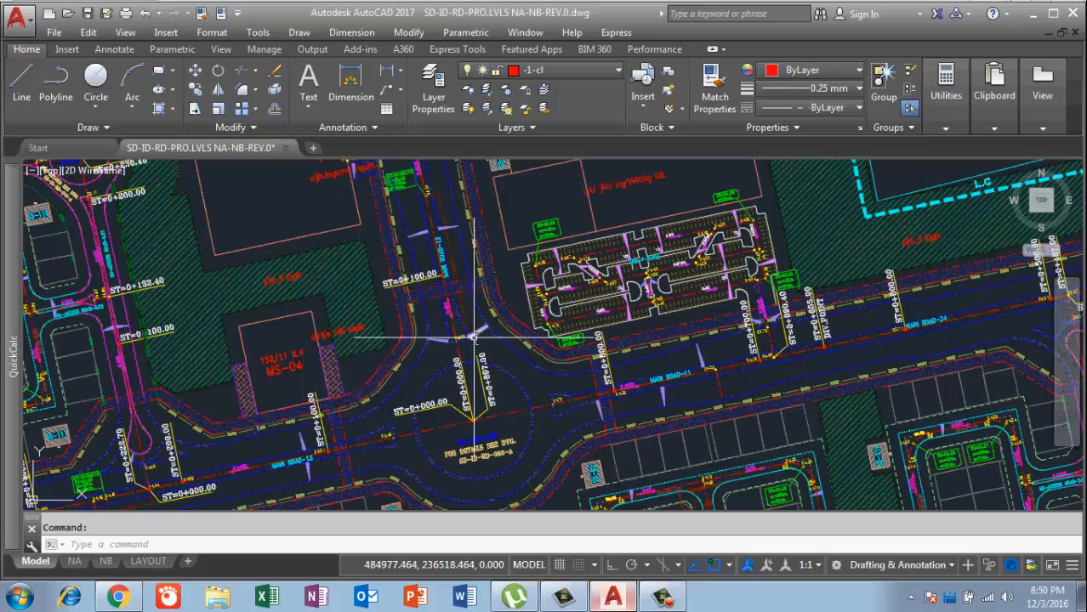
- Look over the master plan drawing and read through its full list of layers
scroll(448, 369, down, 6)
scroll(482, 334, down, 2)
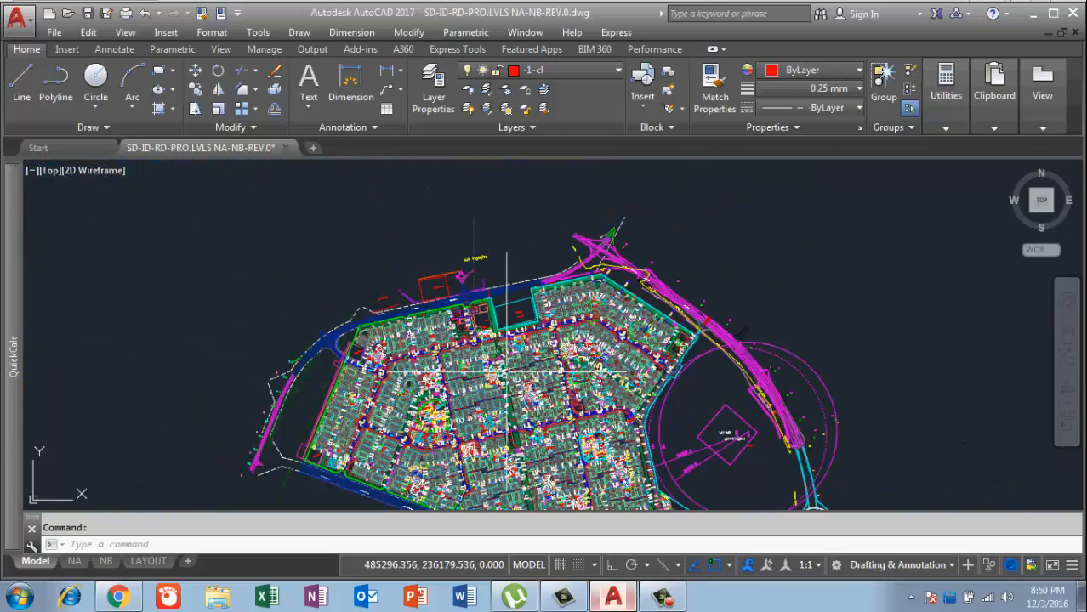
scroll(484, 408, up, 7)
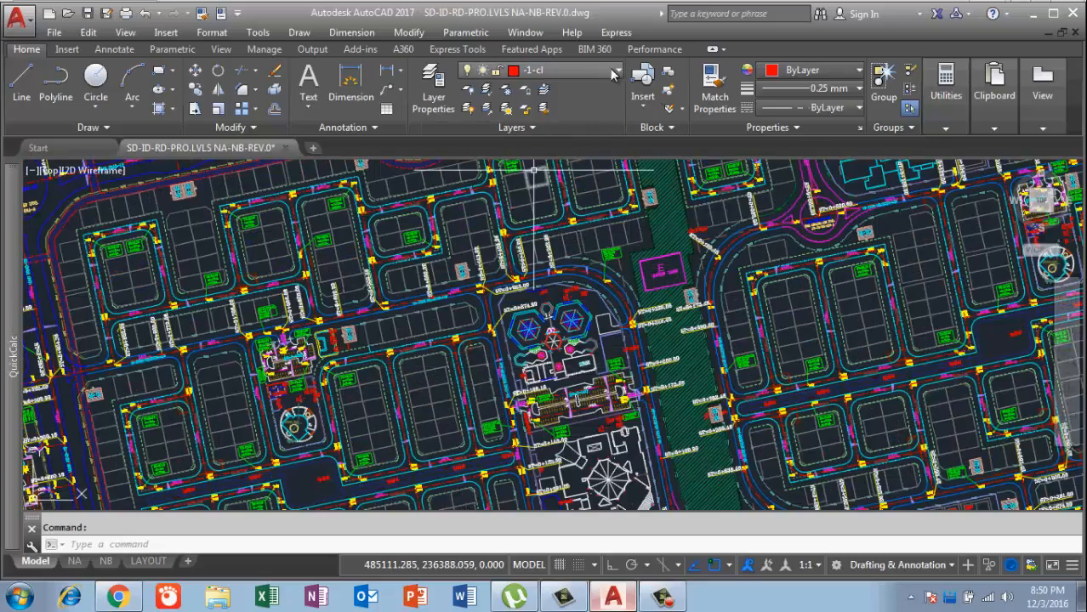
click(609, 70)
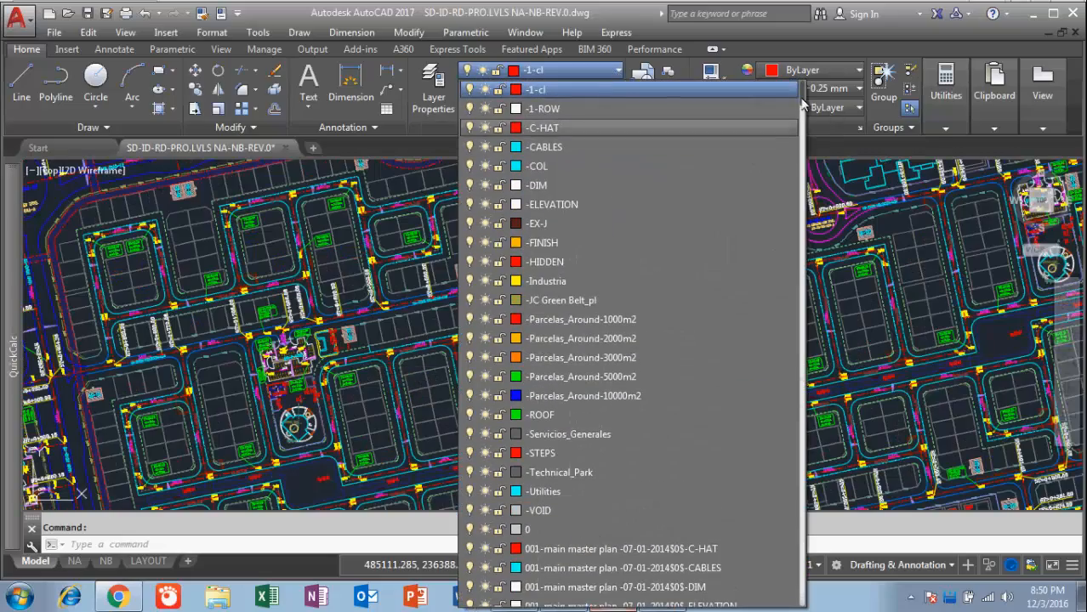
scroll(592, 279, down, 12)
scroll(593, 279, down, 15)
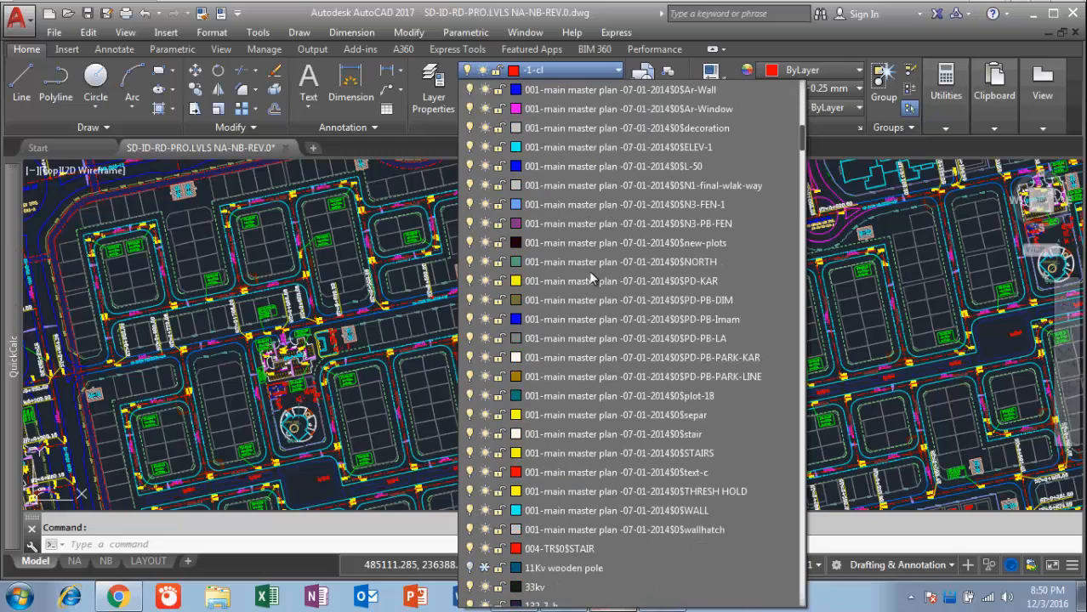
scroll(592, 279, down, 20)
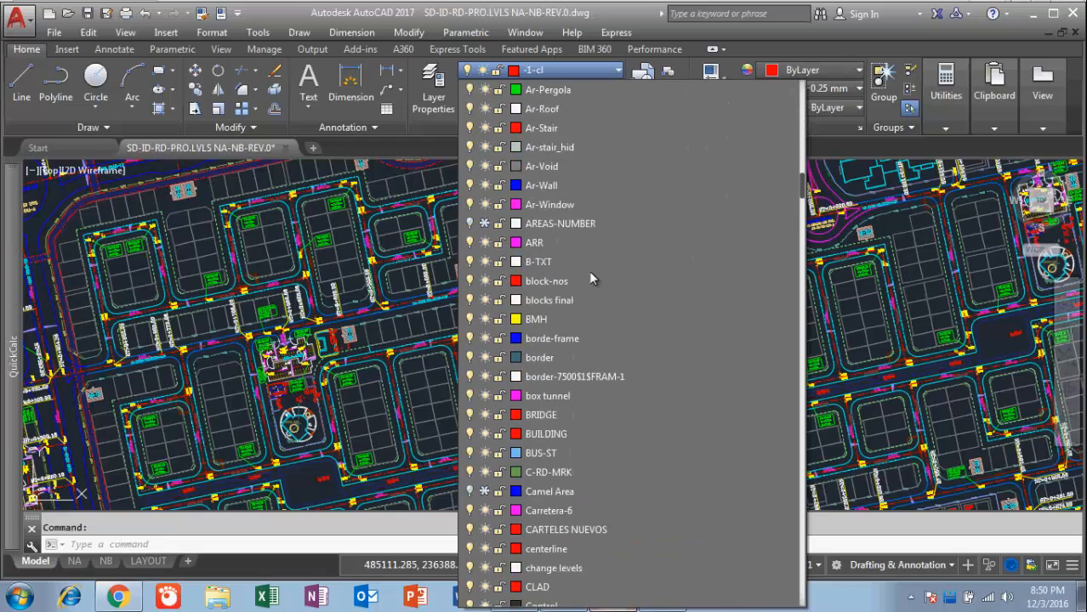
scroll(592, 278, down, 14)
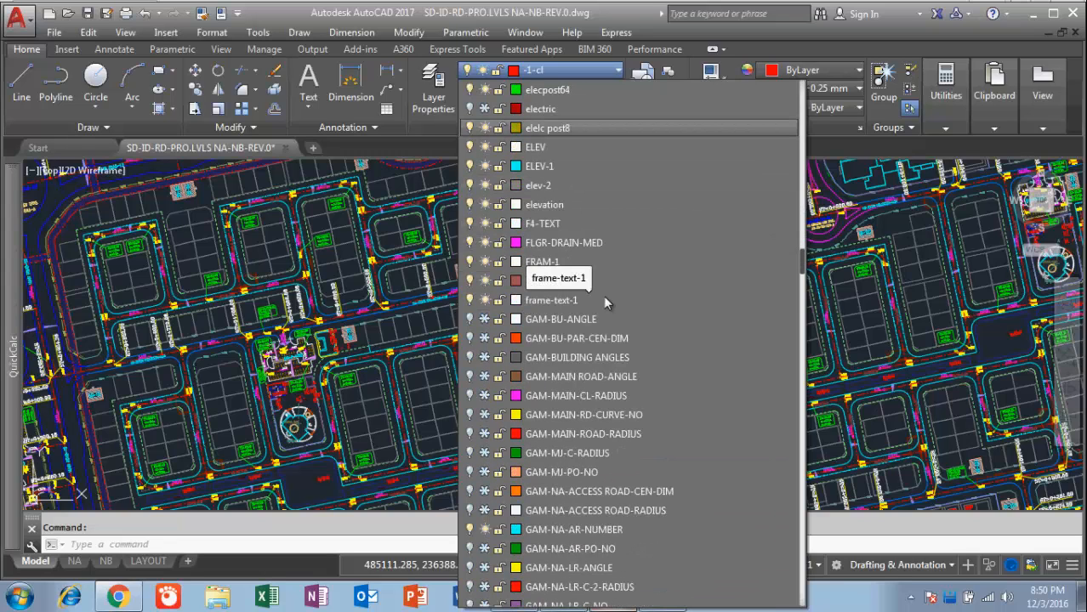
scroll(603, 297, down, 10)
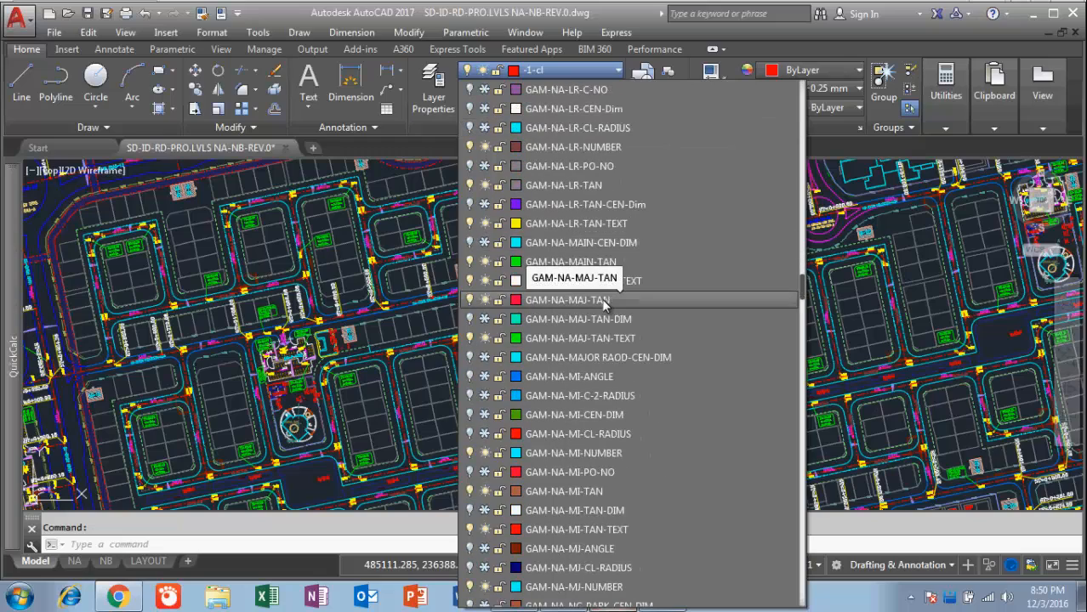
scroll(601, 297, down, 15)
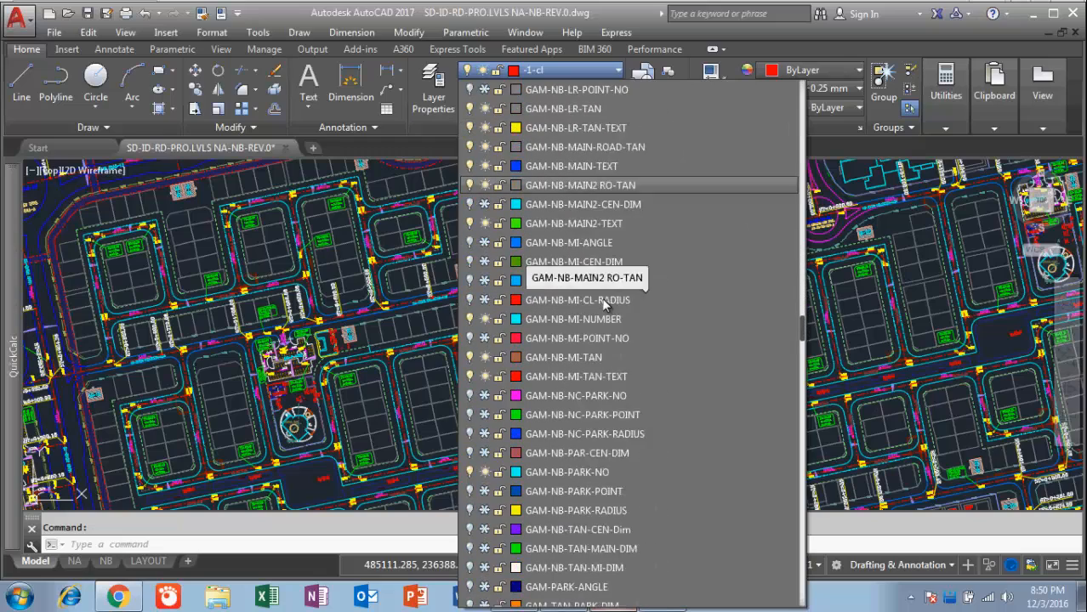
scroll(601, 298, down, 12)
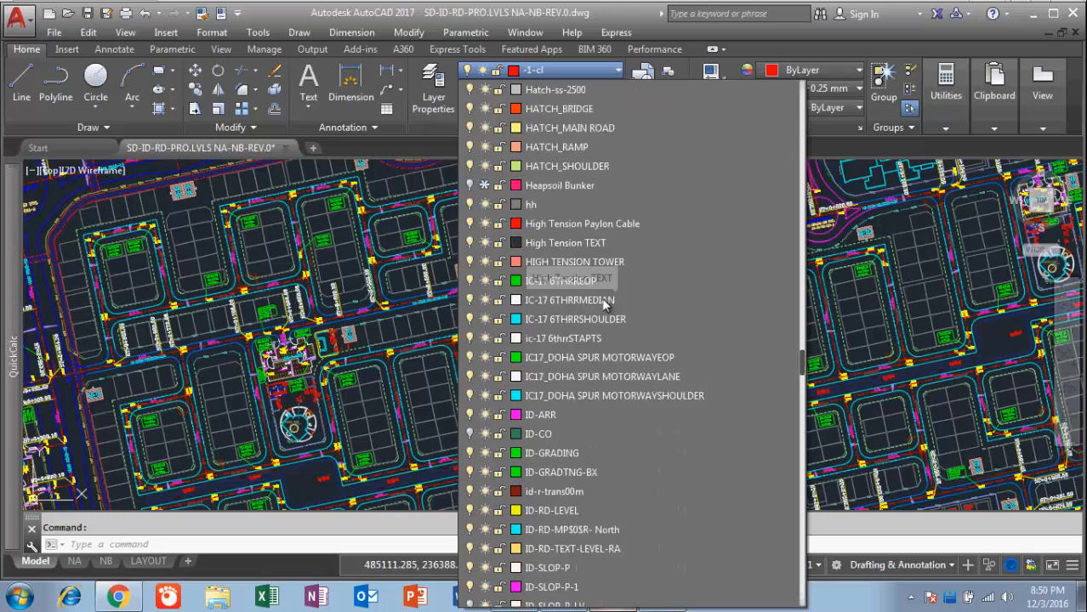
scroll(601, 298, down, 12)
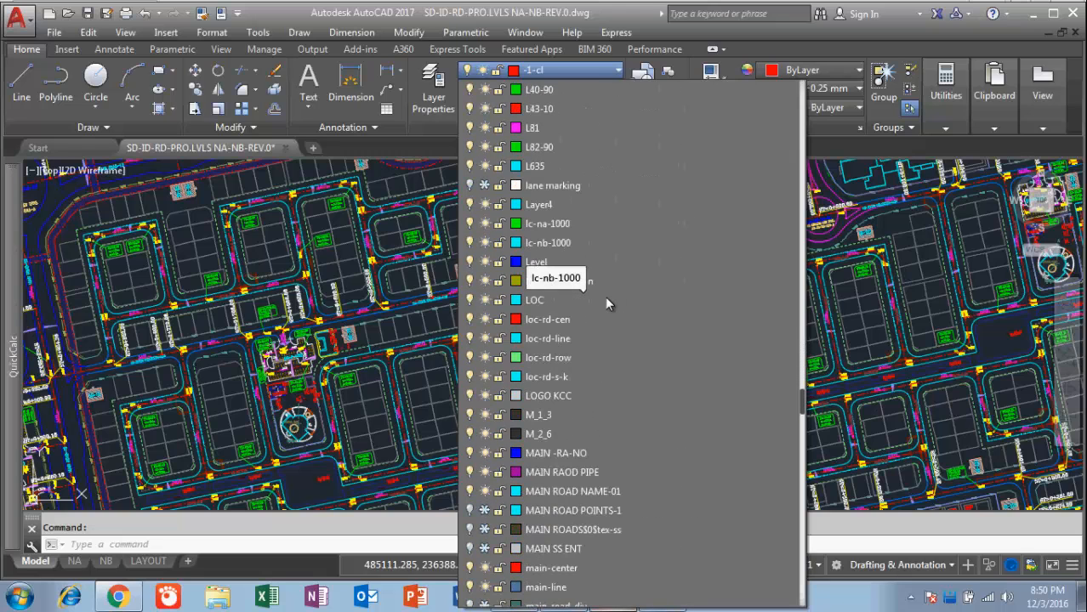
scroll(587, 294, down, 2)
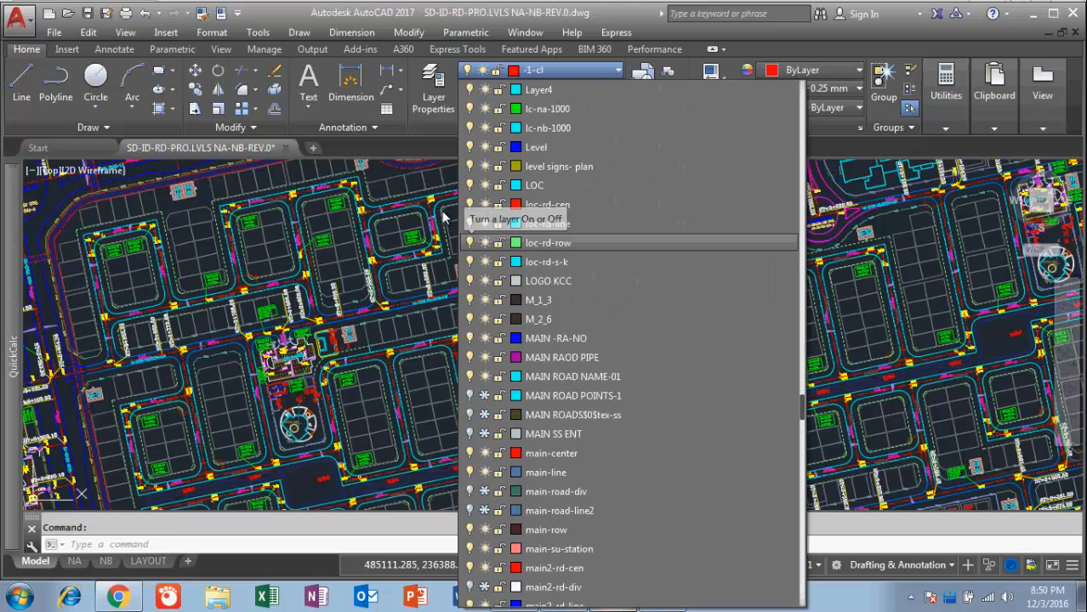
click(399, 185)
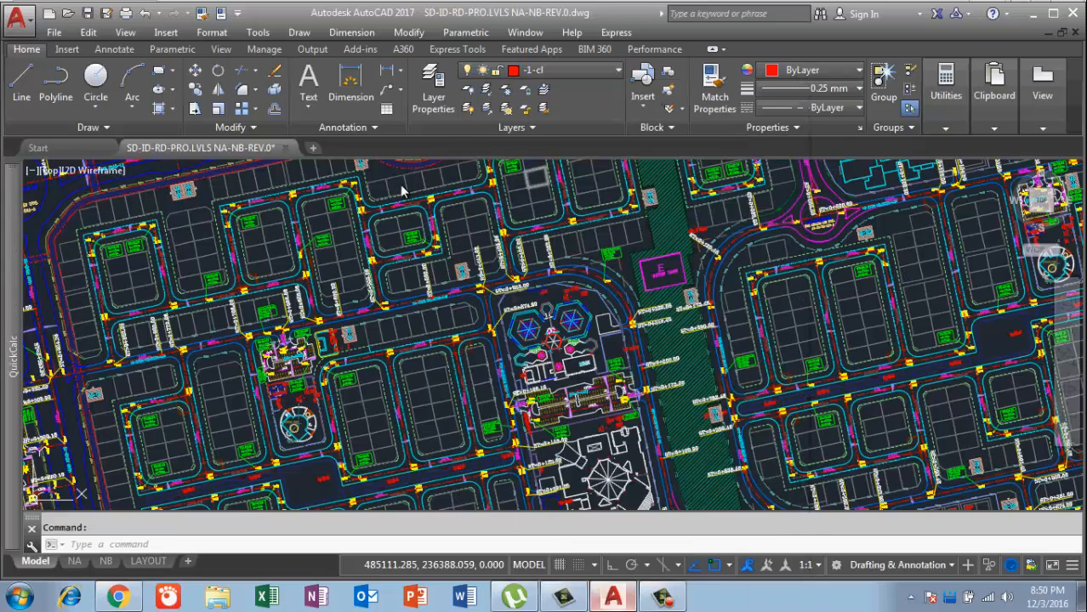
mouse_move(438, 316)
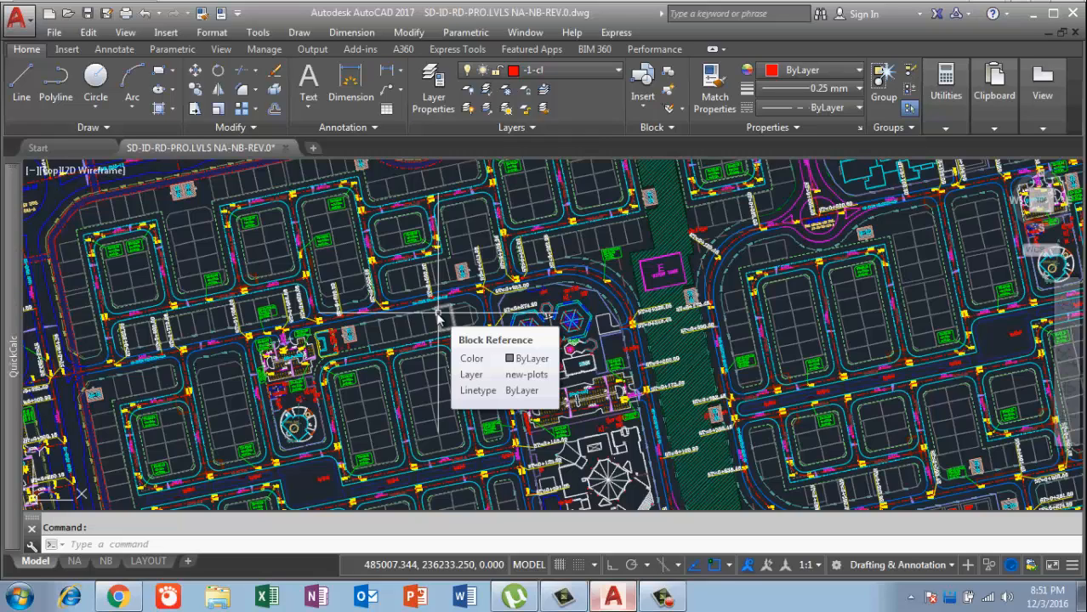
- Create a new group filter named Survey under All in the Layer Properties Manager
click(425, 90)
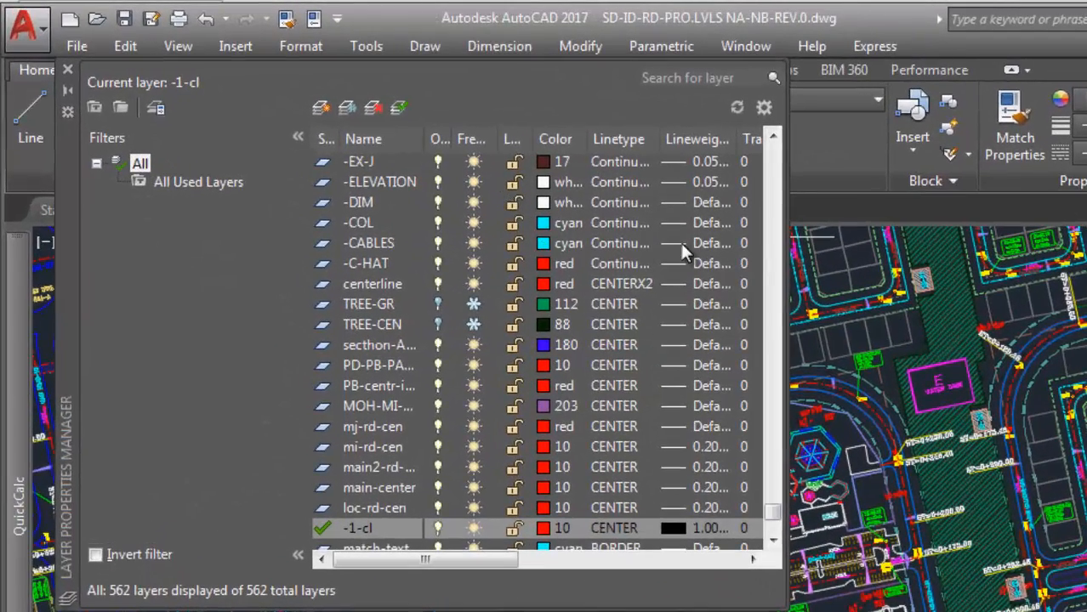
scroll(513, 347, down, 8)
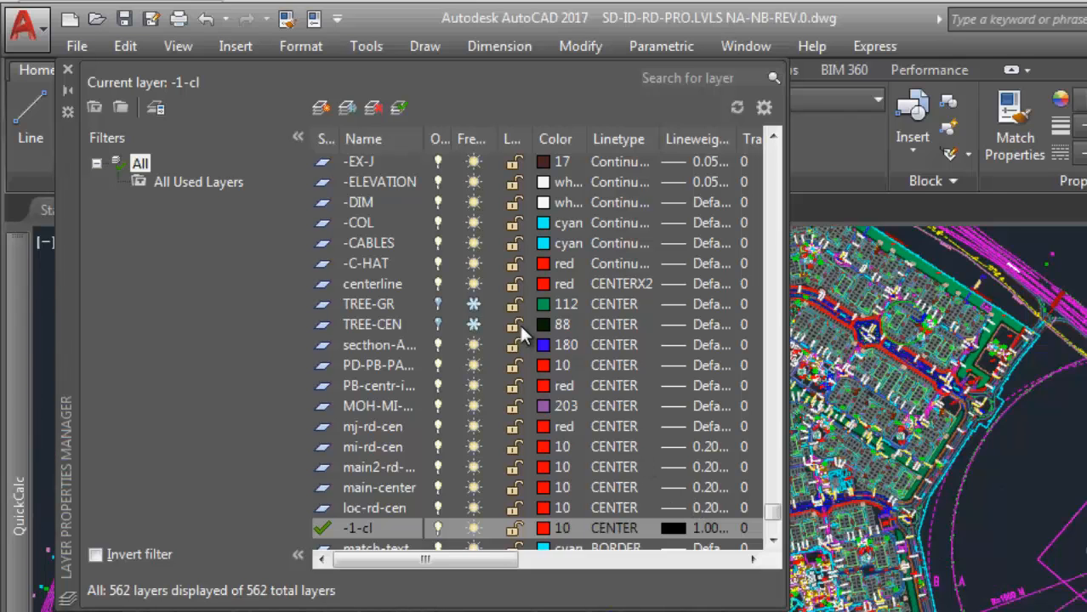
scroll(519, 322, up, 5)
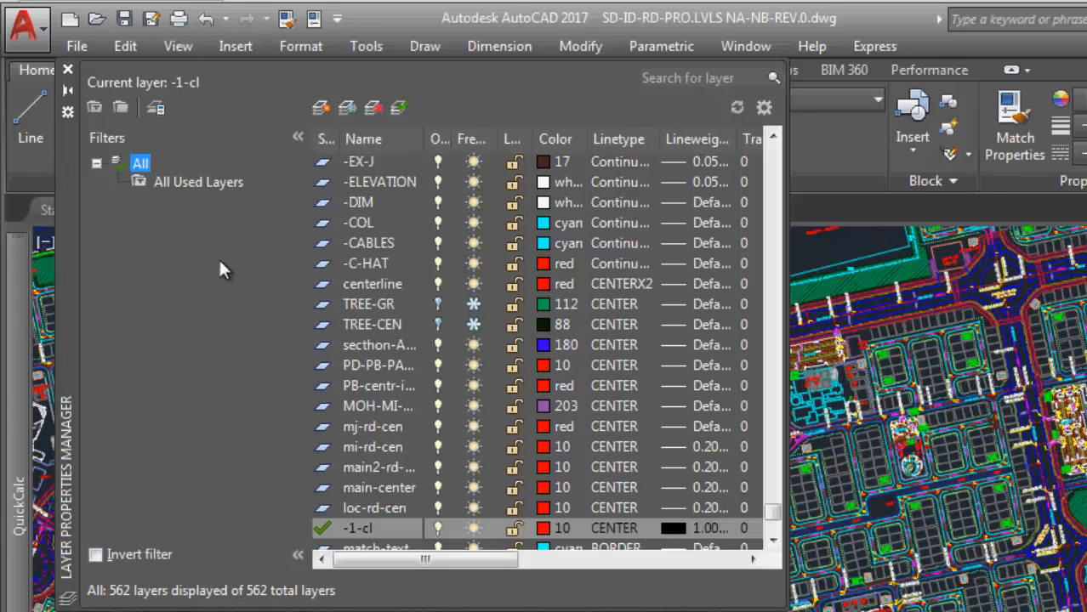
right_click(124, 164)
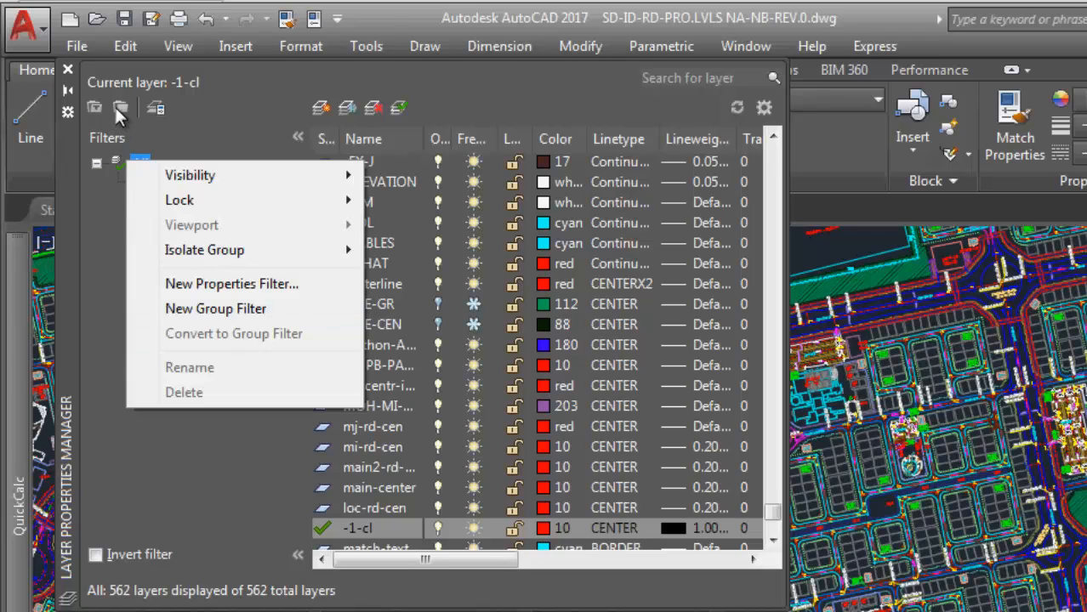
click(112, 234)
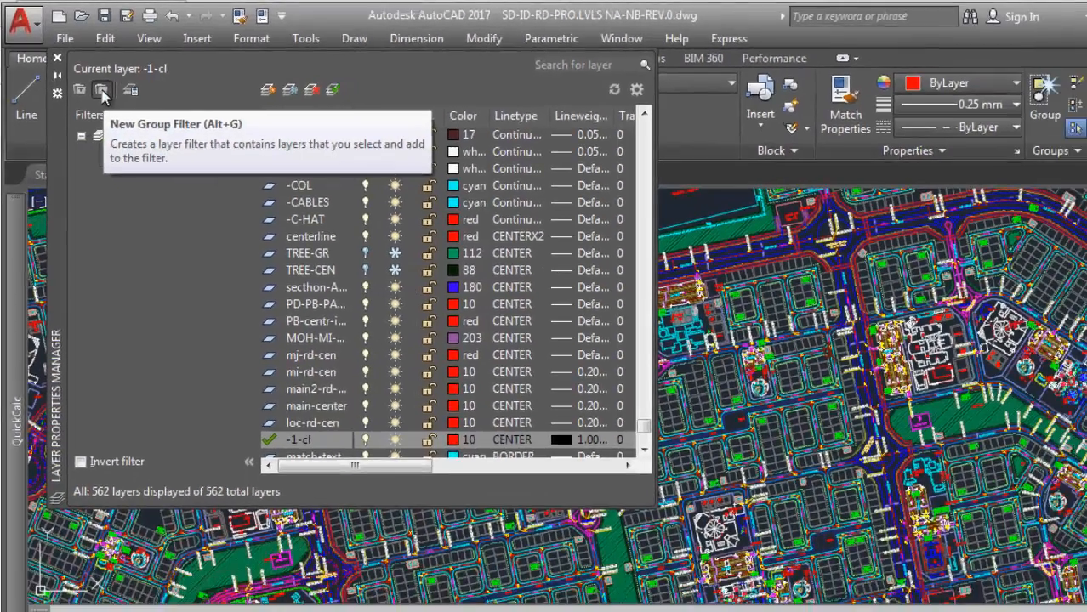
click(120, 107)
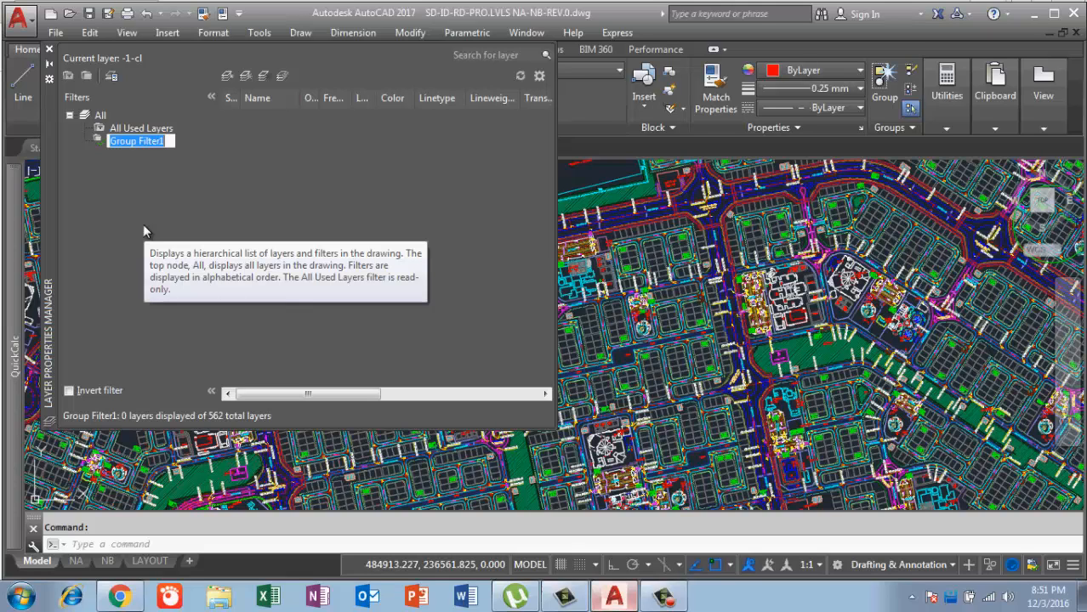
text(Survey)
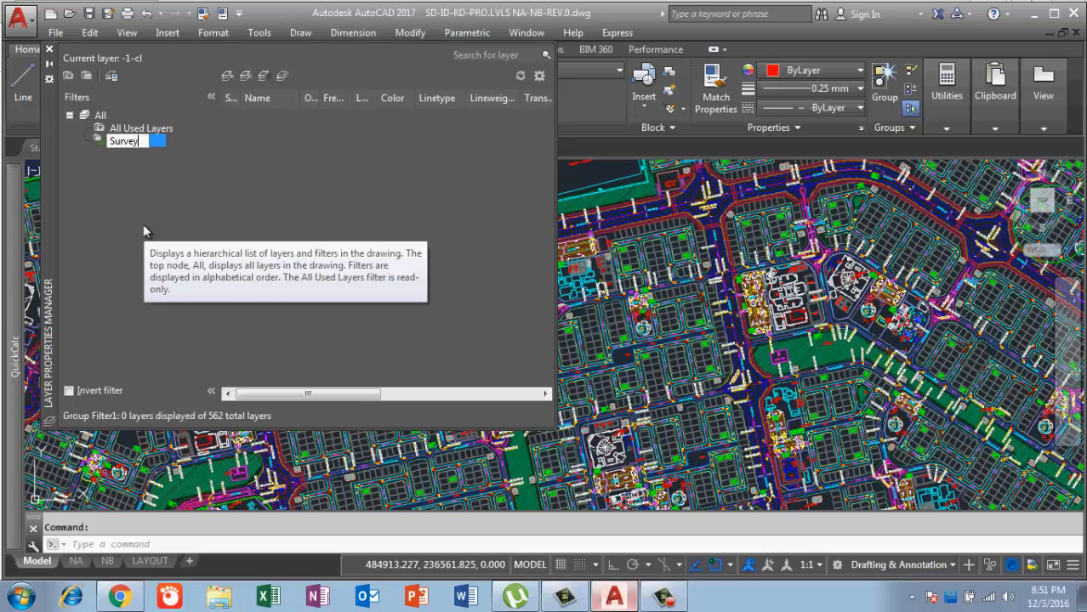
key(Return)
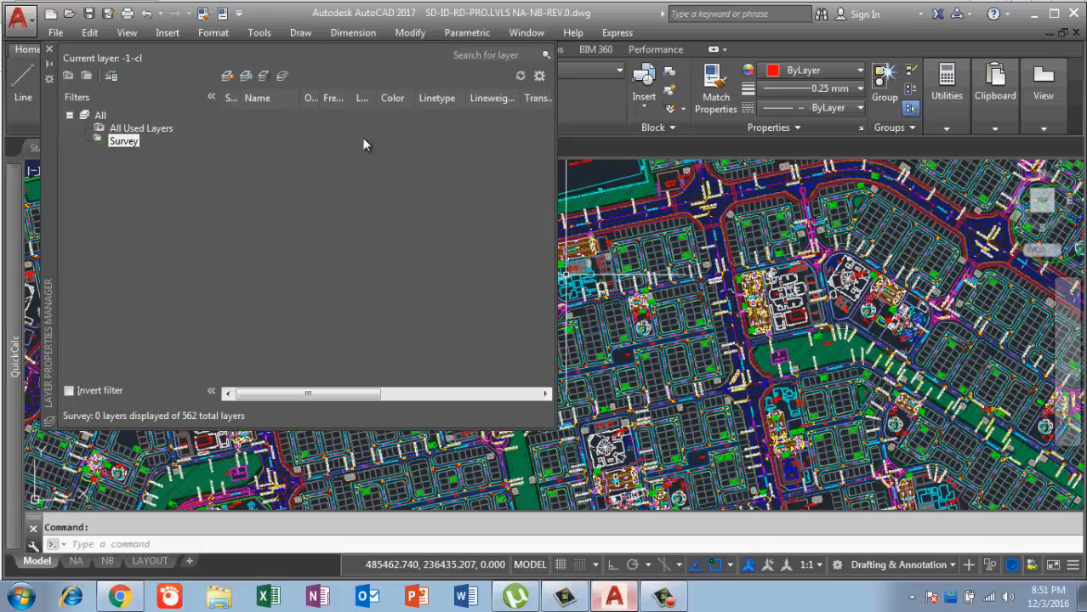
- Add mj-rd-row, mi-rd-row, main-row, both main2-rd-r… layers and the HIDDEN-linetype main-road… layer to the Survey filter, and list its layers
click(105, 126)
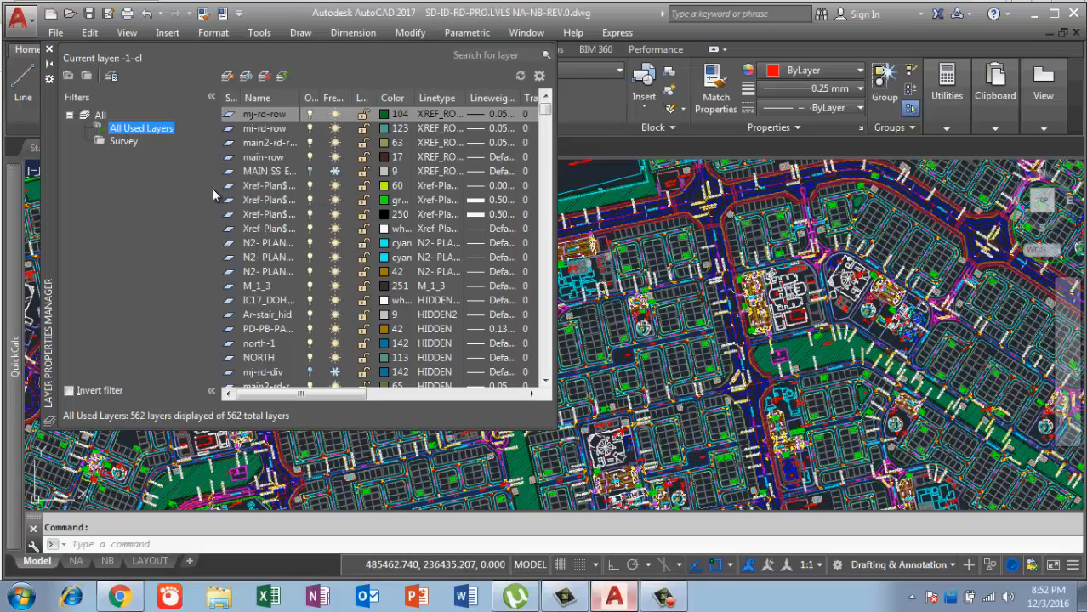
ctrl+click(278, 147)
ctrl+click(267, 132)
ctrl+click(253, 158)
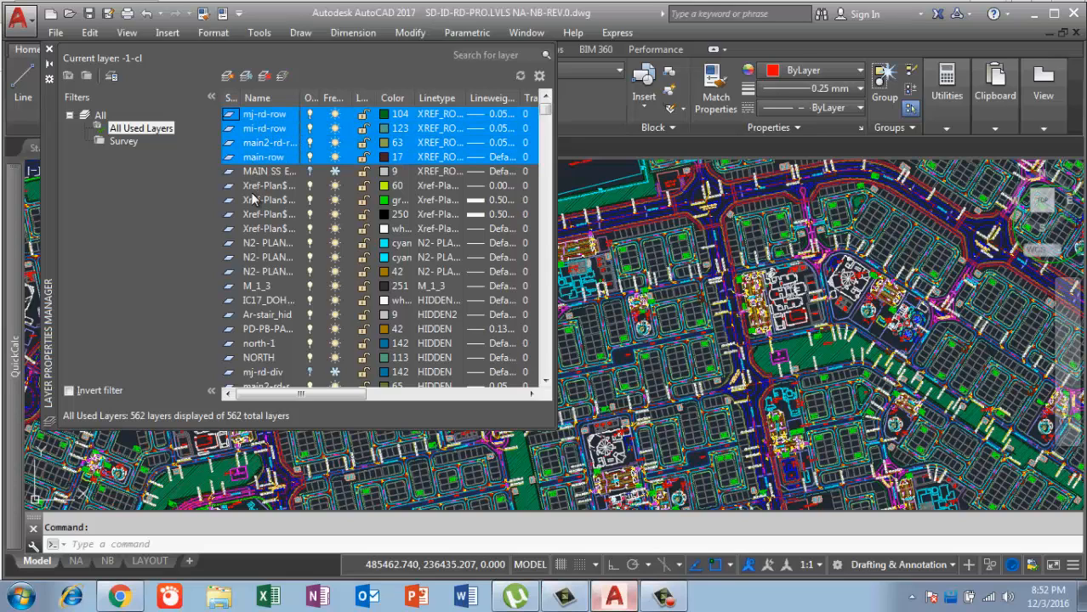
scroll(298, 255, down, 3)
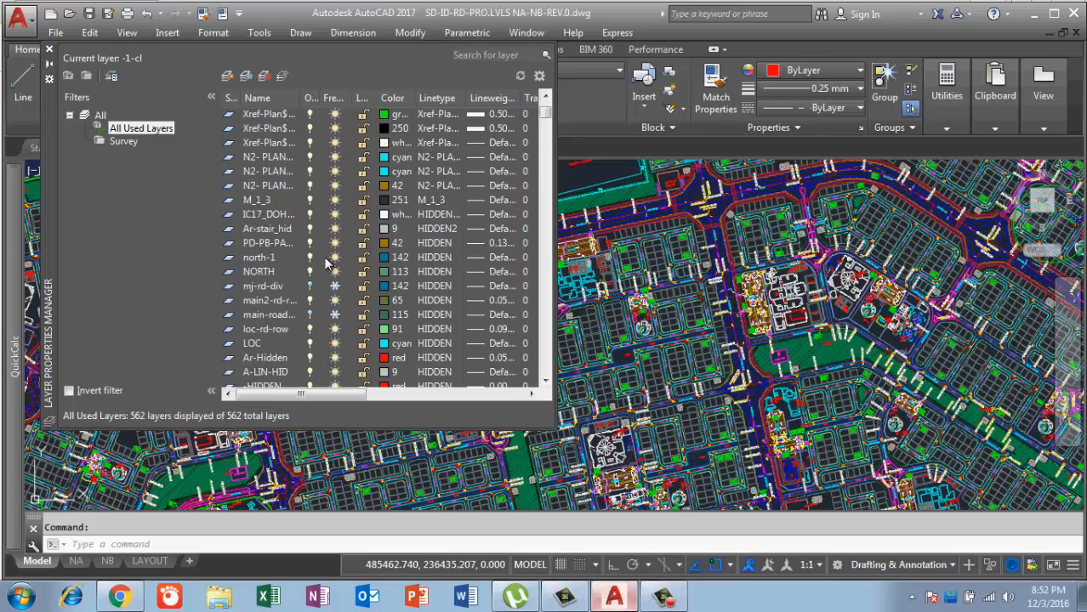
ctrl+click(256, 258)
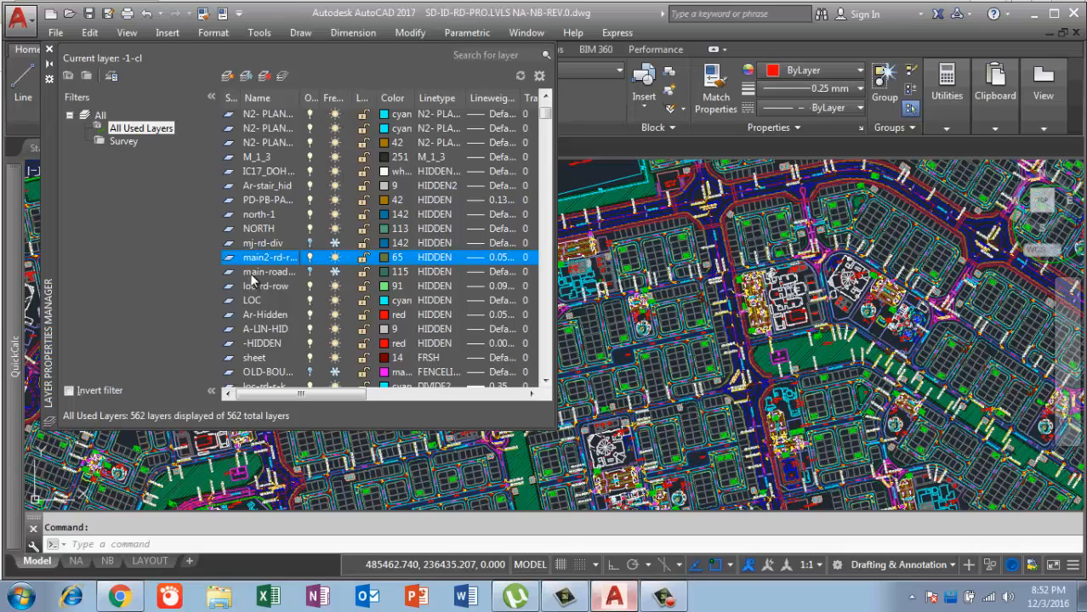
ctrl+click(257, 272)
drag(257, 262, 96, 141)
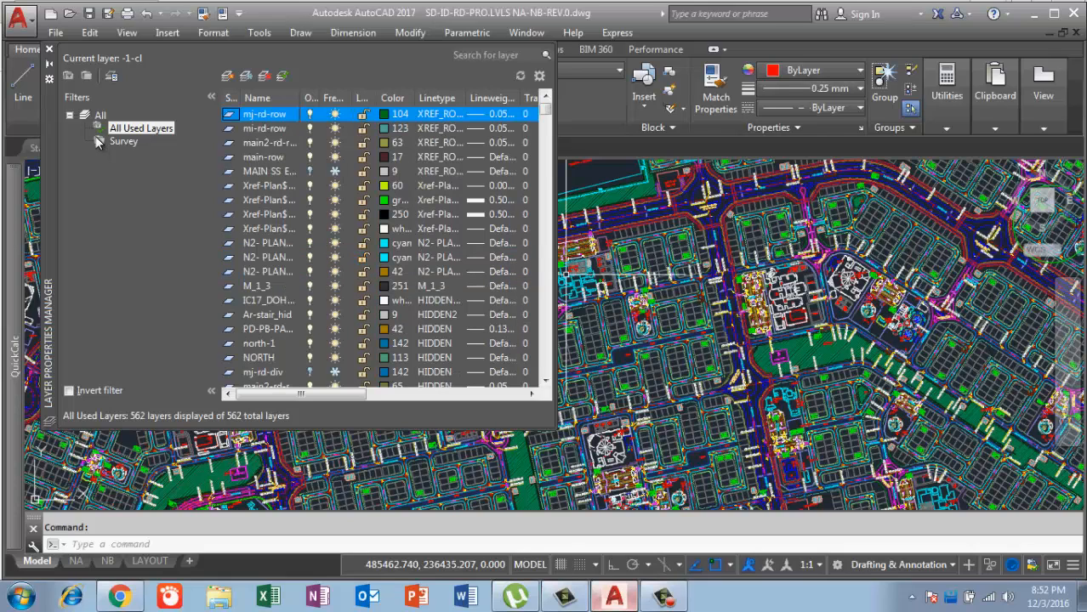
click(110, 142)
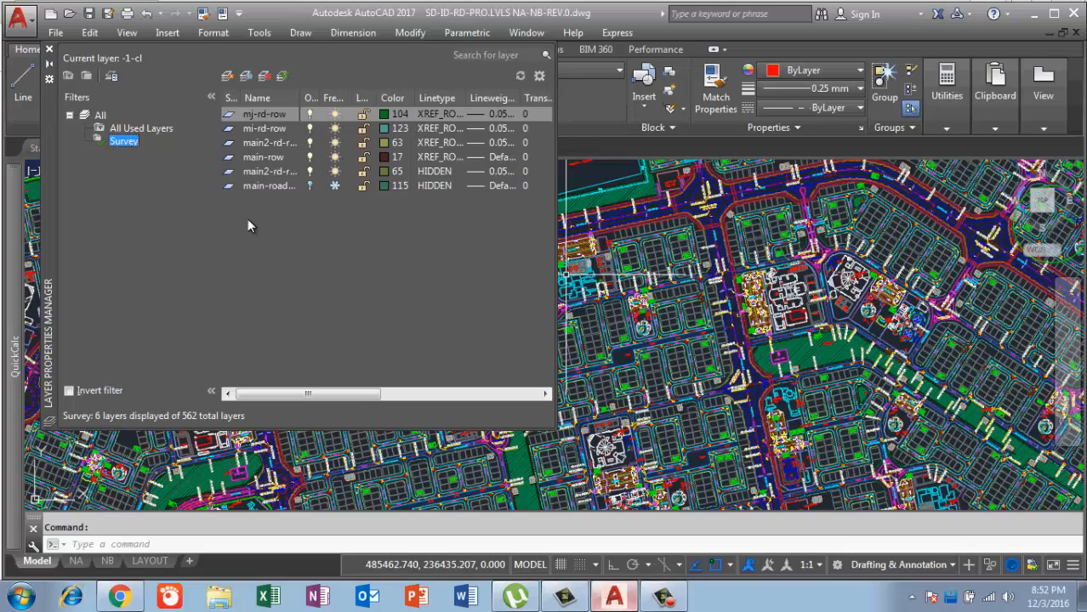
right_click(106, 145)
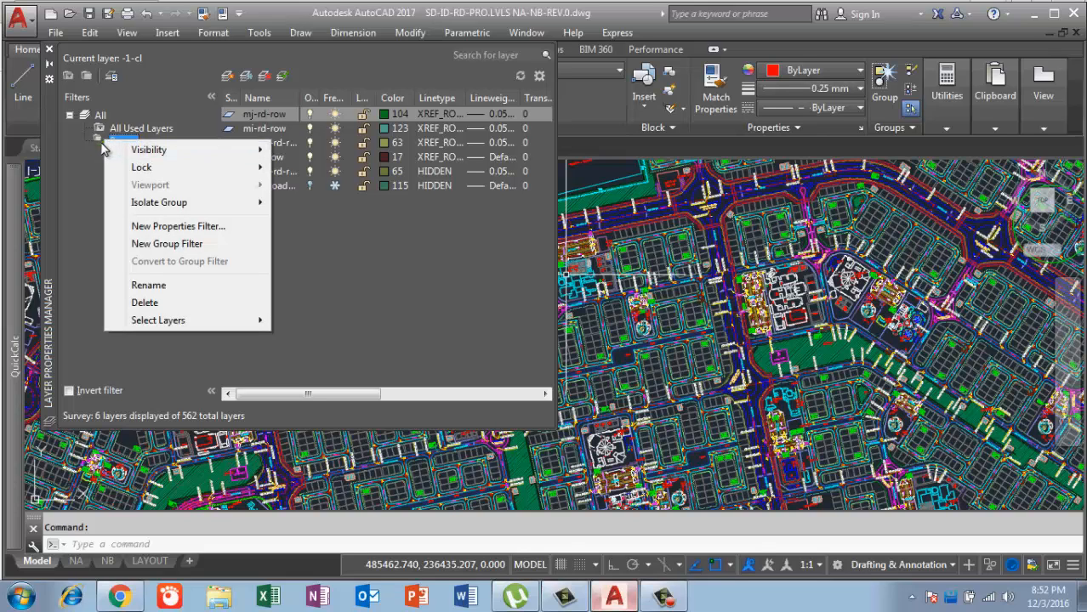
click(101, 146)
right_click(130, 142)
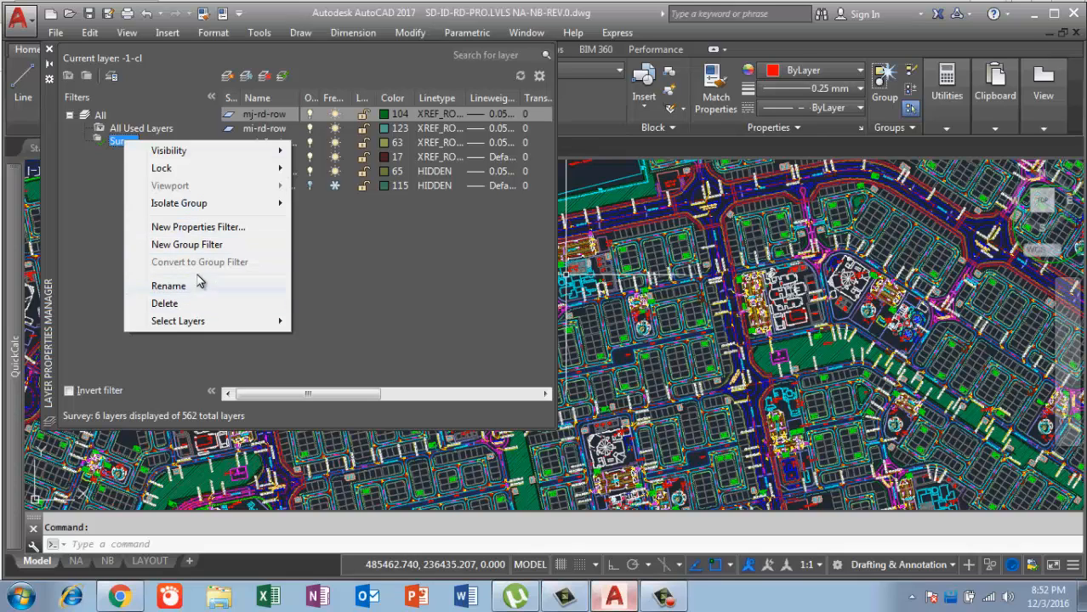
mouse_move(216, 210)
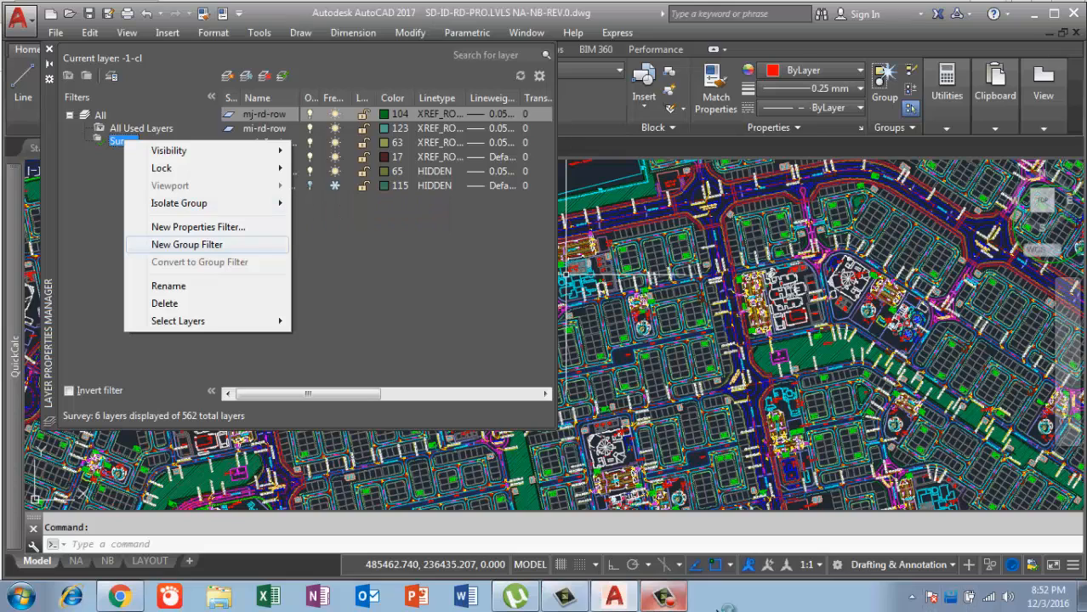
click(666, 600)
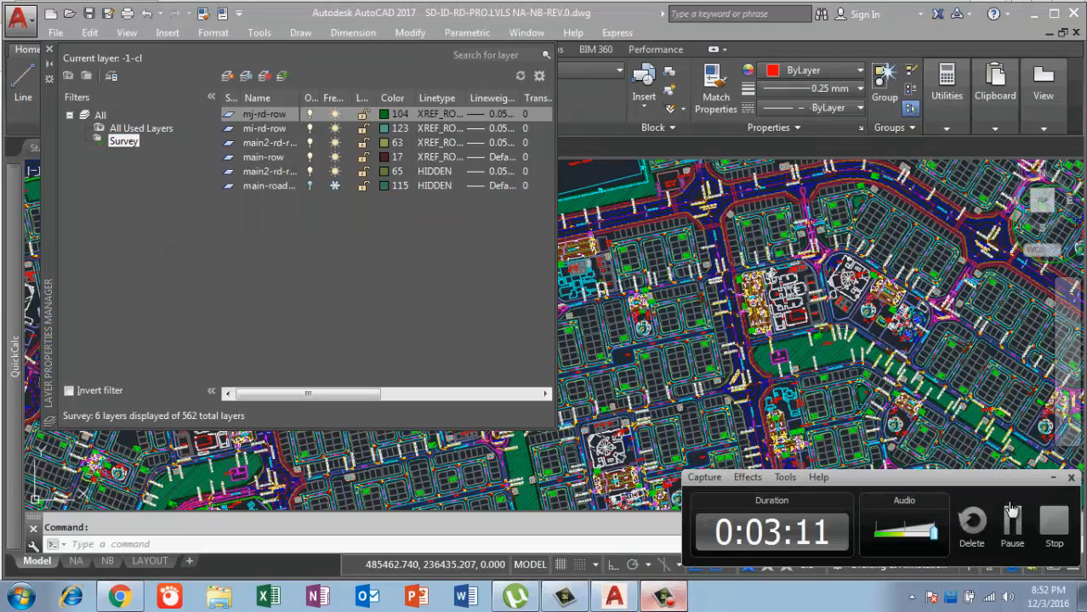
click(351, 397)
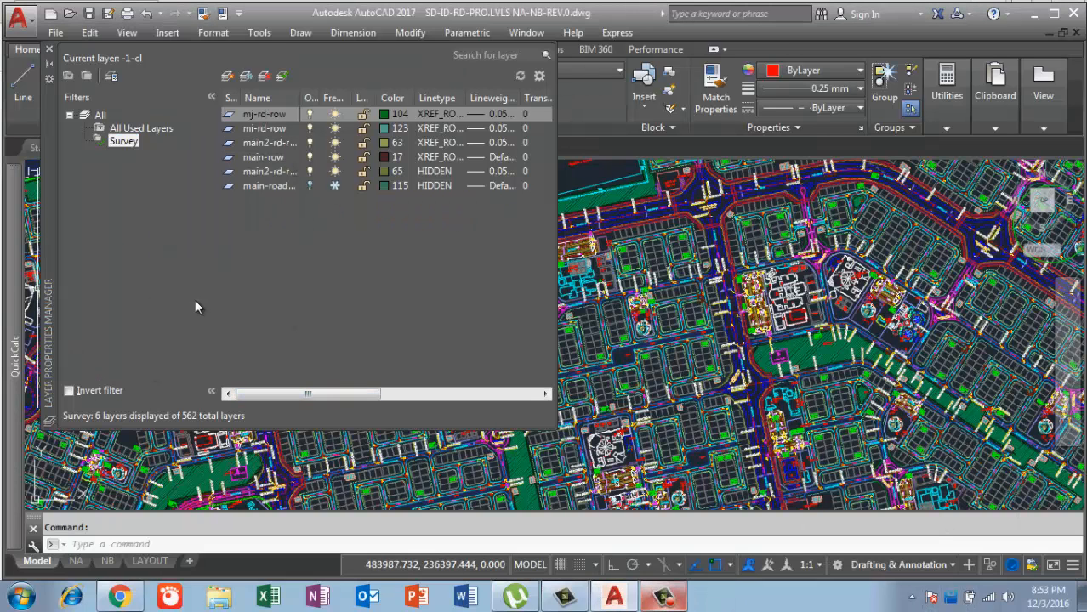
- Add the layers of a blue road line, a yellow station leader and the ST=0+000.00 and ST=0+100.00 texts to the Survey filter, and list them
right_click(98, 140)
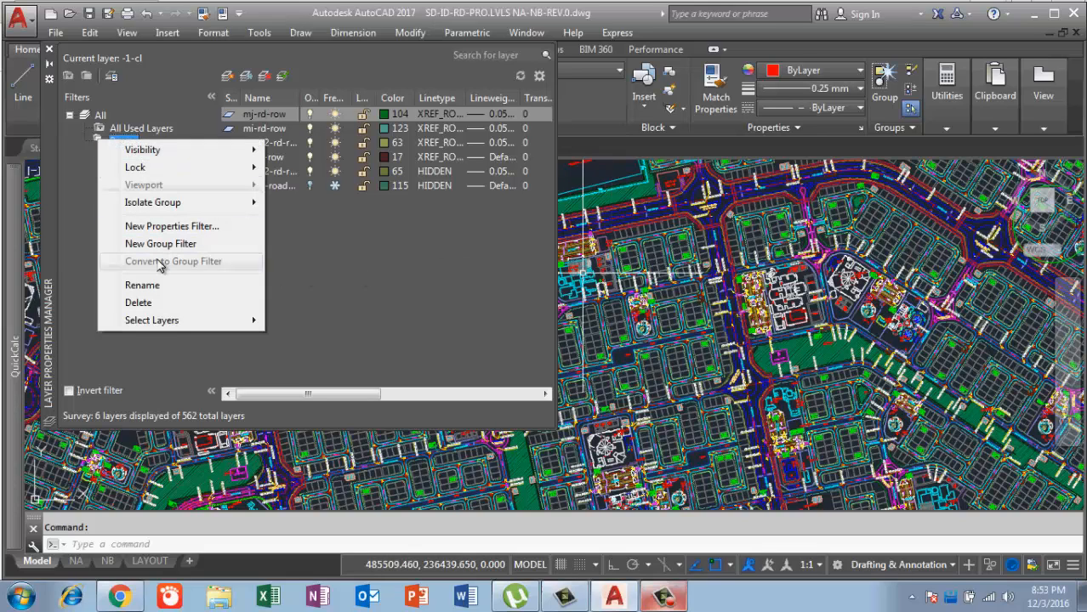
mouse_move(172, 327)
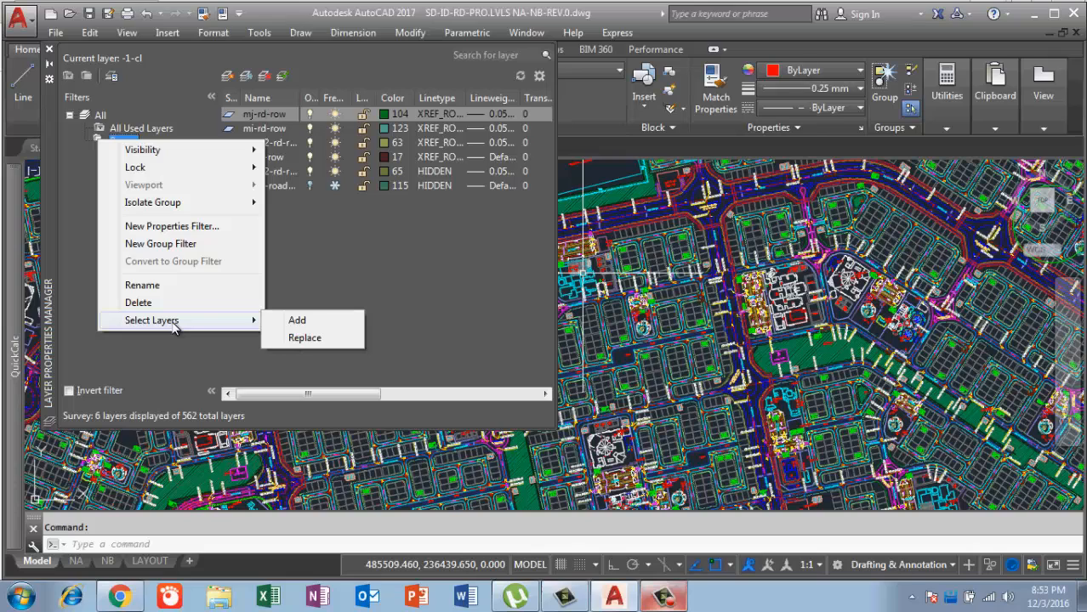
click(297, 323)
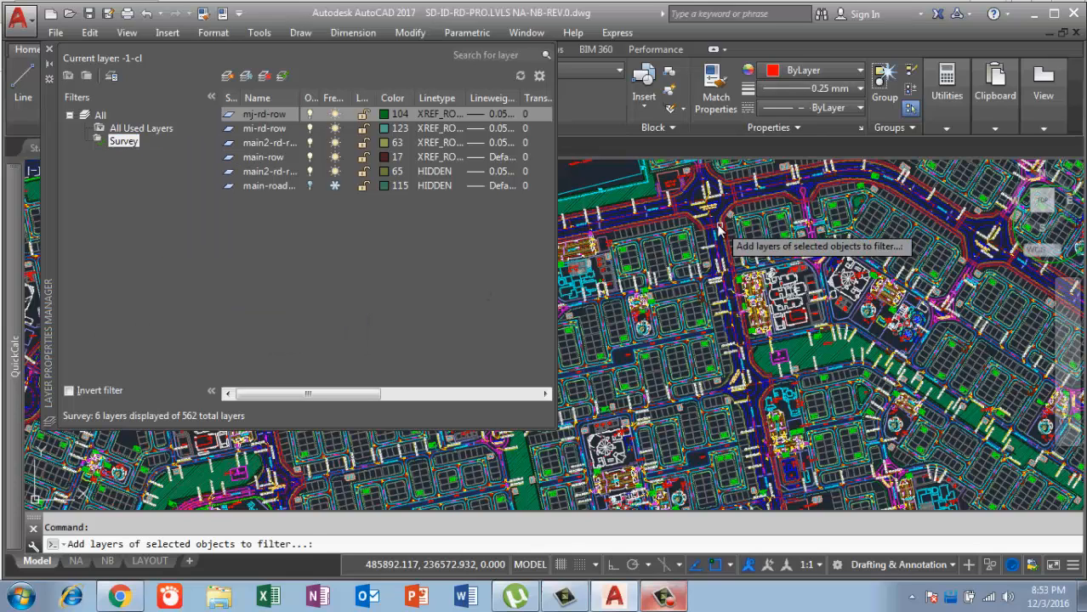
click(49, 65)
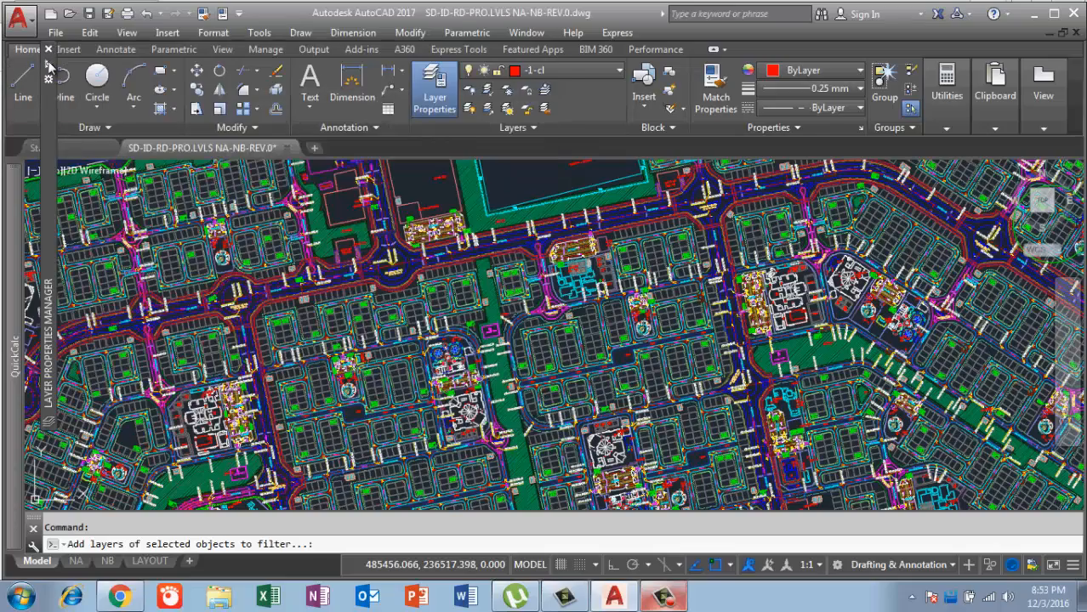
scroll(408, 271, up, 6)
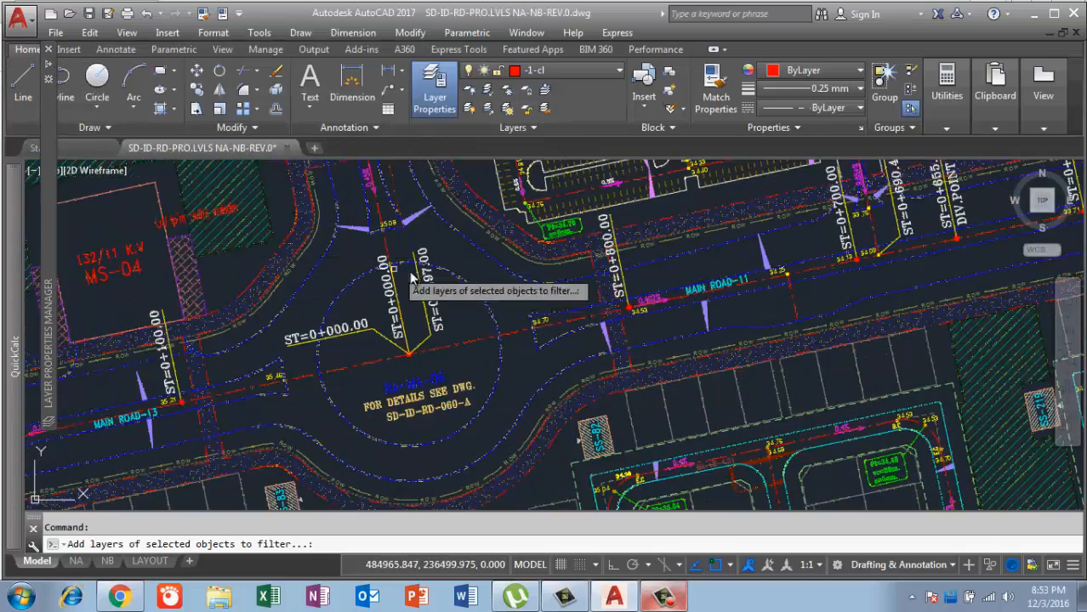
click(489, 263)
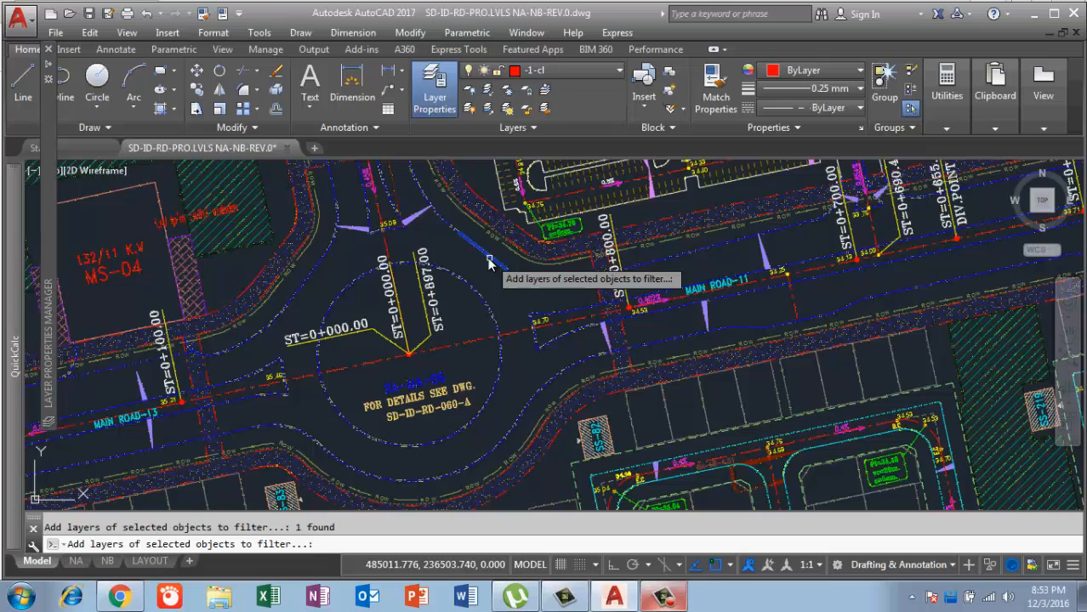
click(427, 340)
click(344, 334)
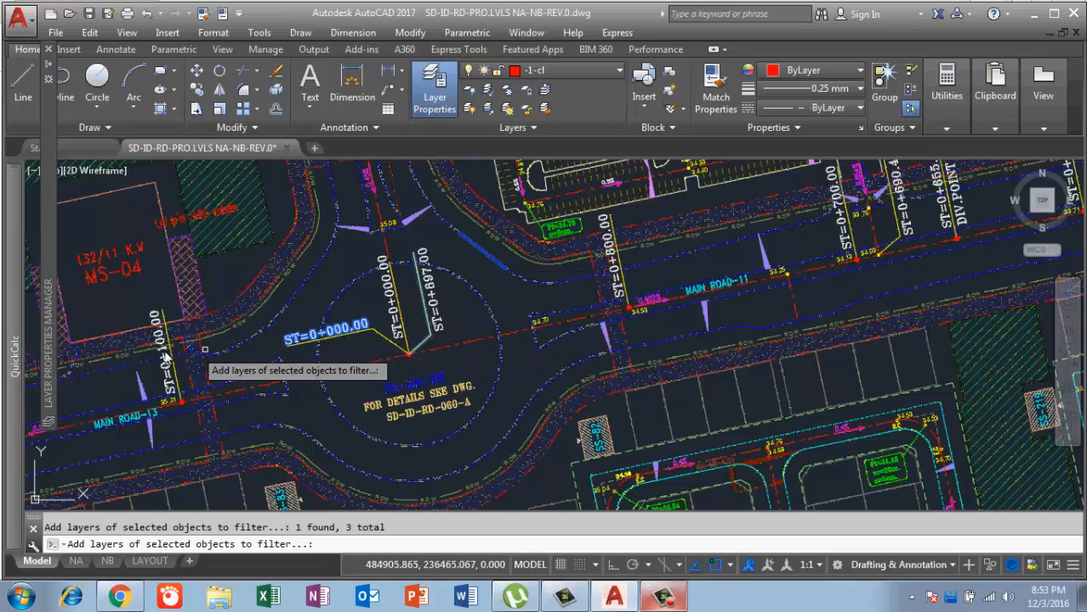
click(167, 384)
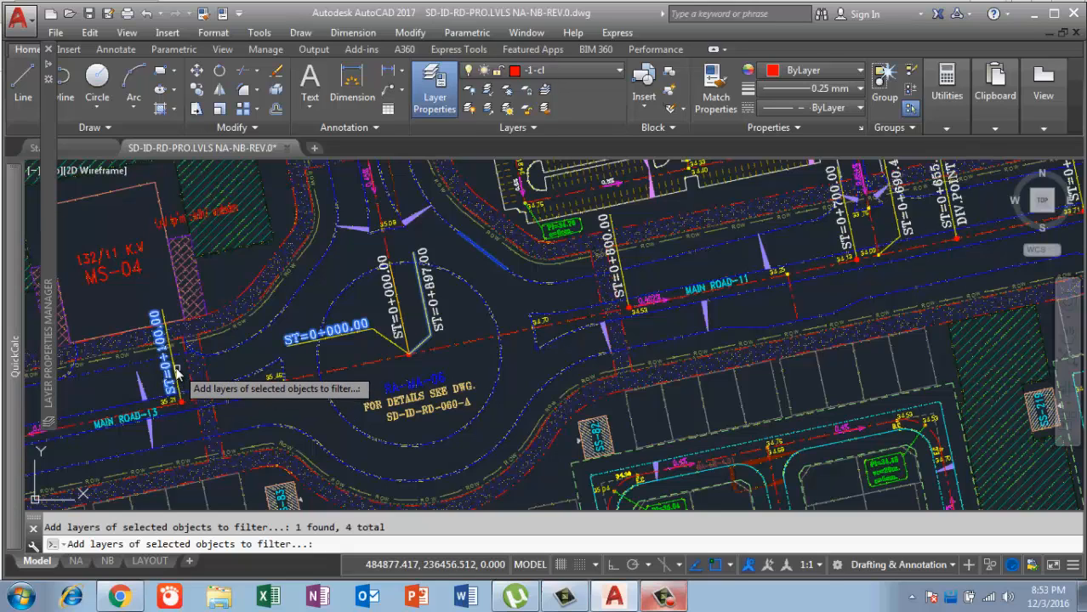
key(Return)
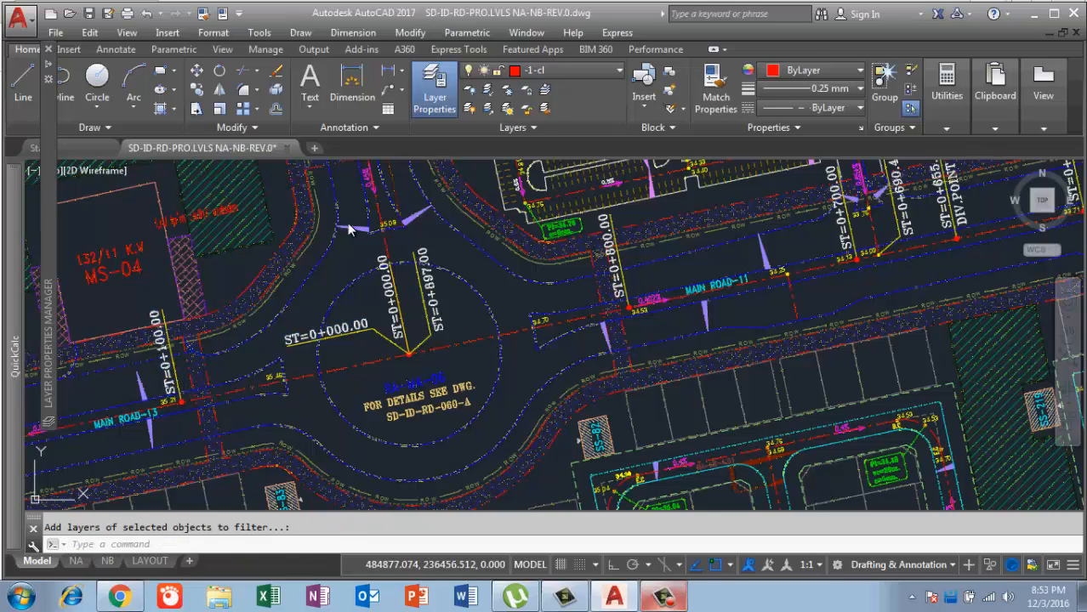
click(433, 108)
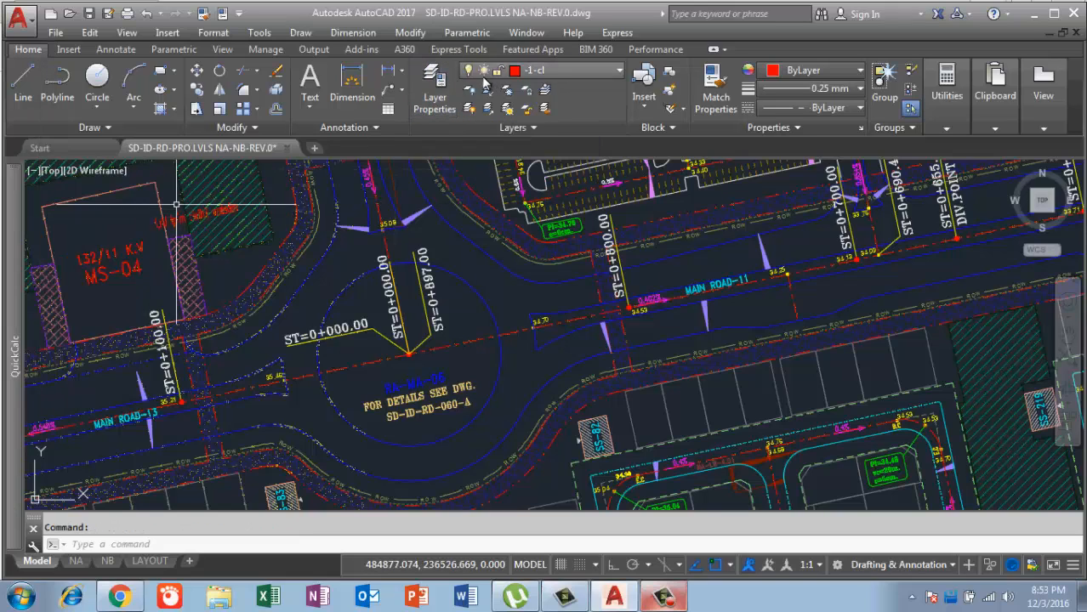
click(435, 85)
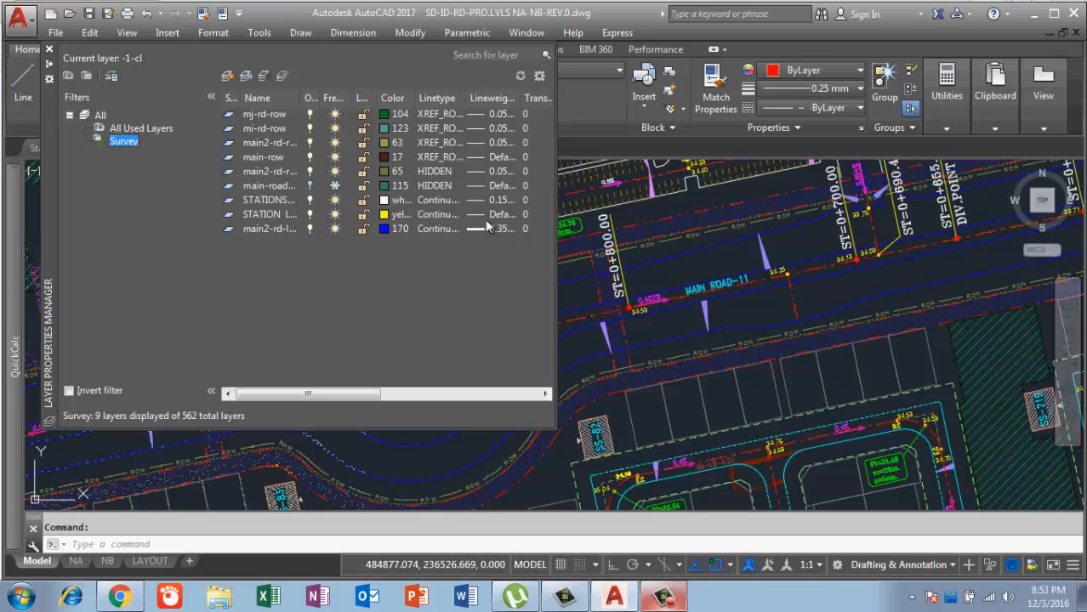
right_click(121, 141)
mouse_move(264, 322)
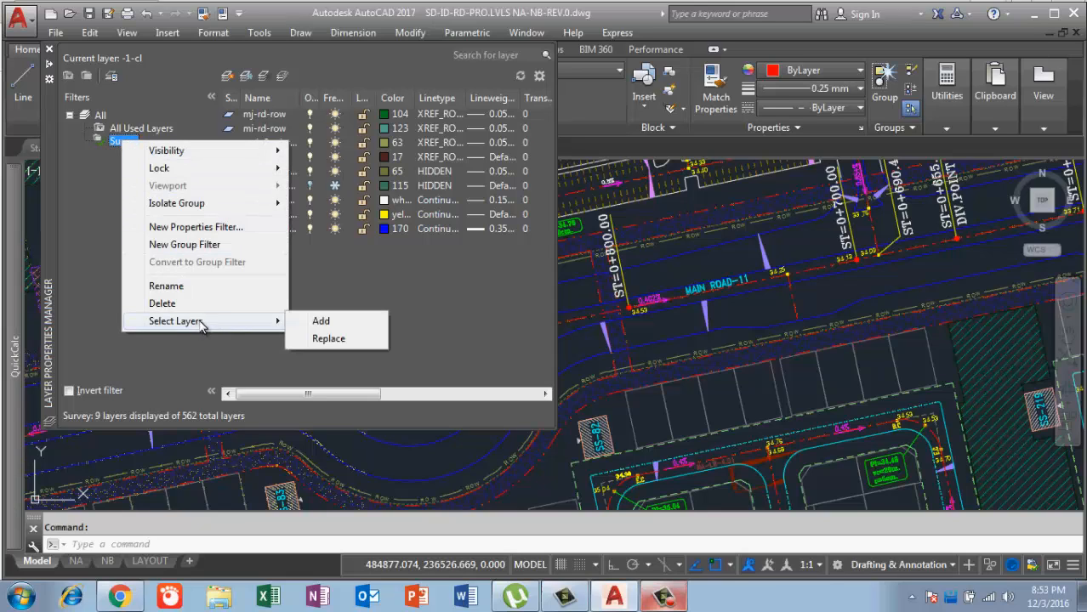
click(340, 324)
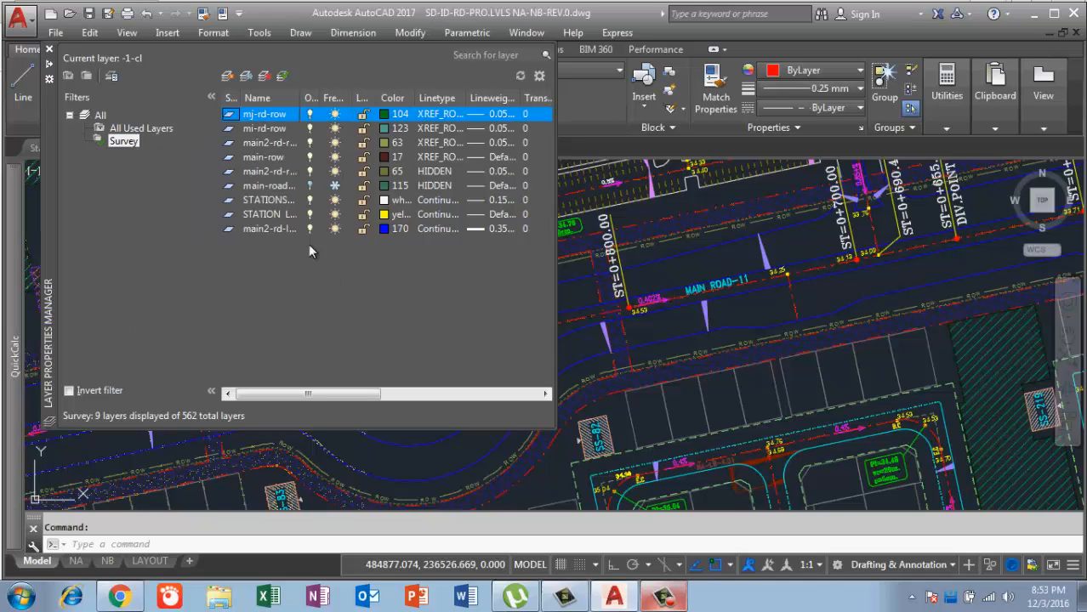
click(277, 185)
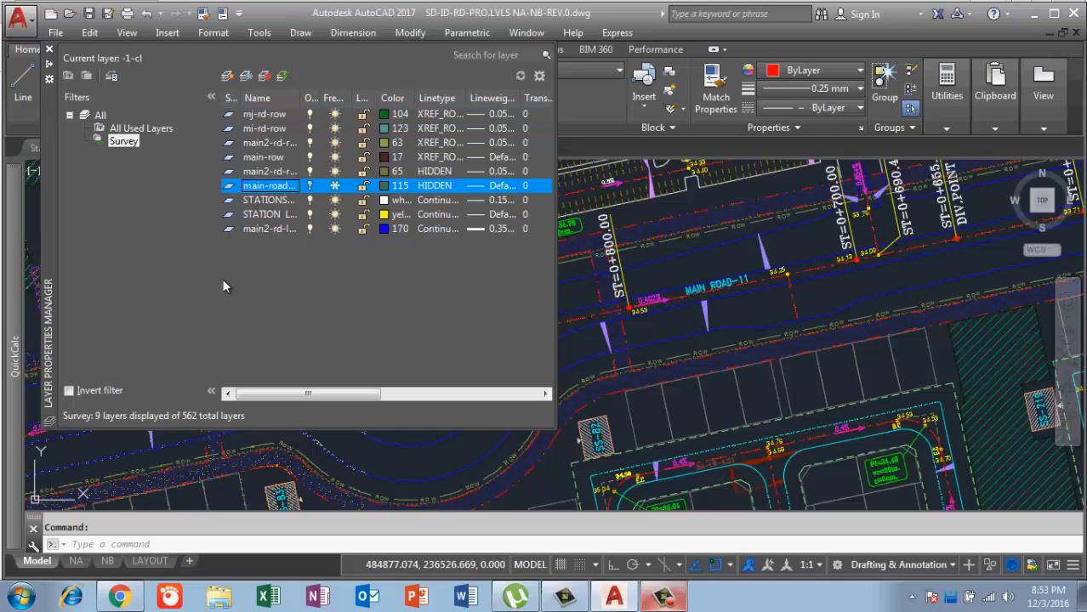
- Try to replace the layers in the Survey filter with the layers of objects selected in the drawing
right_click(130, 138)
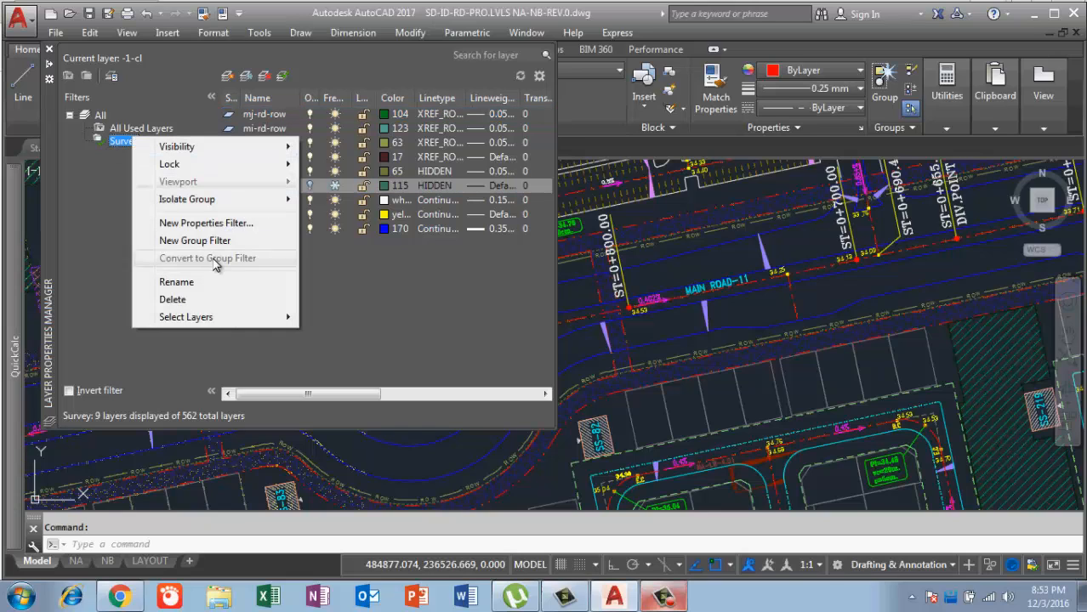
mouse_move(217, 323)
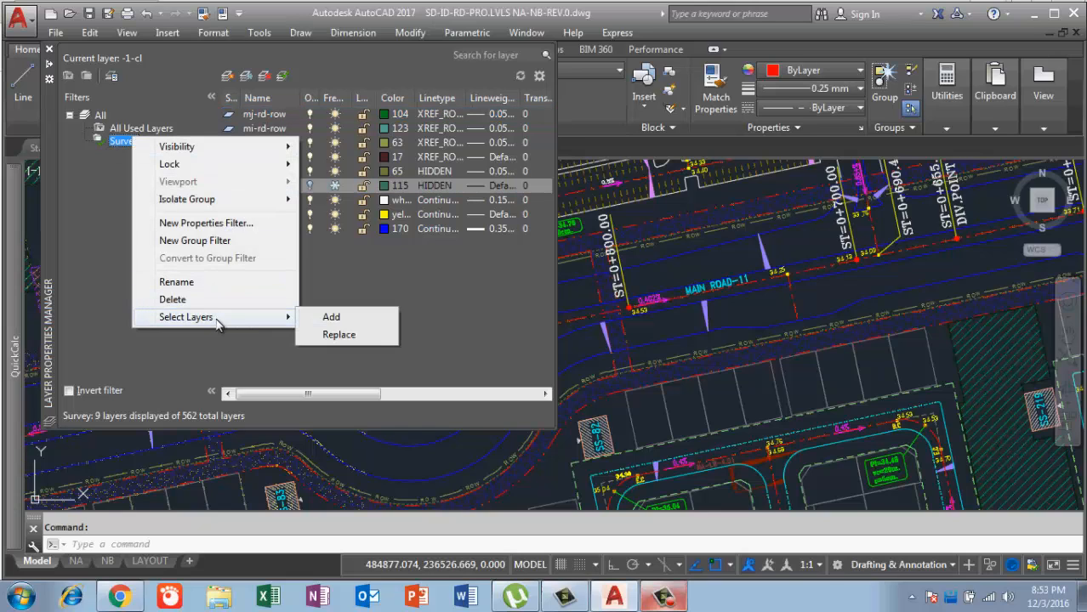
click(338, 334)
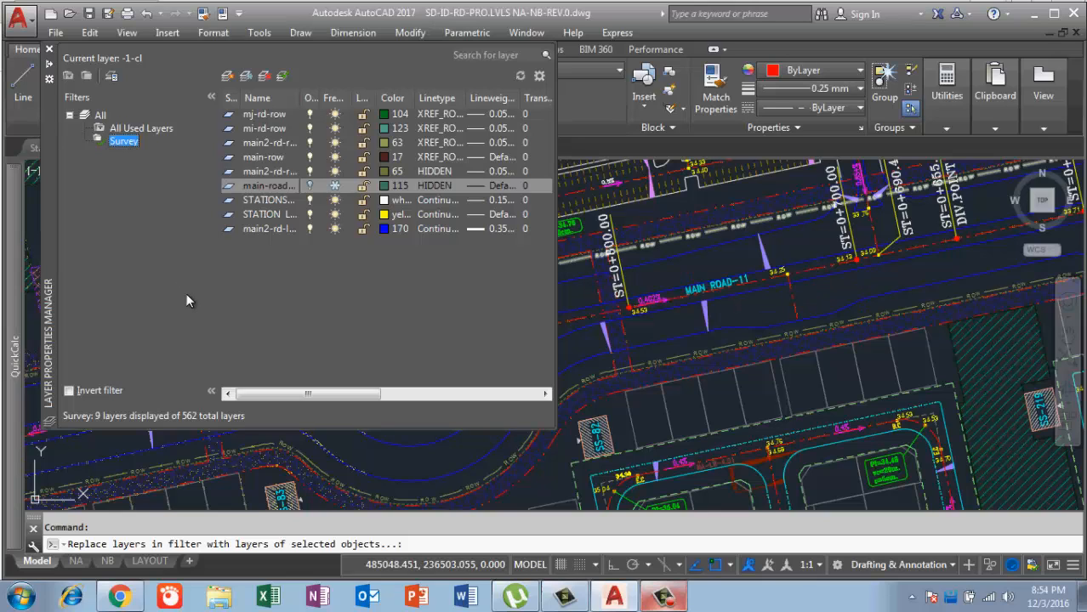
click(284, 289)
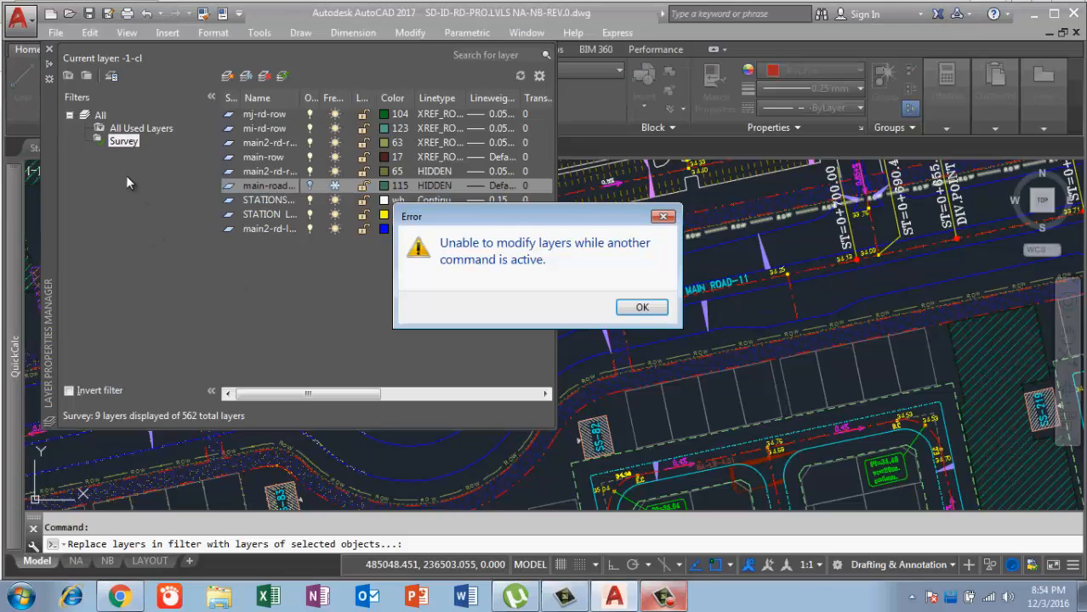
click(663, 218)
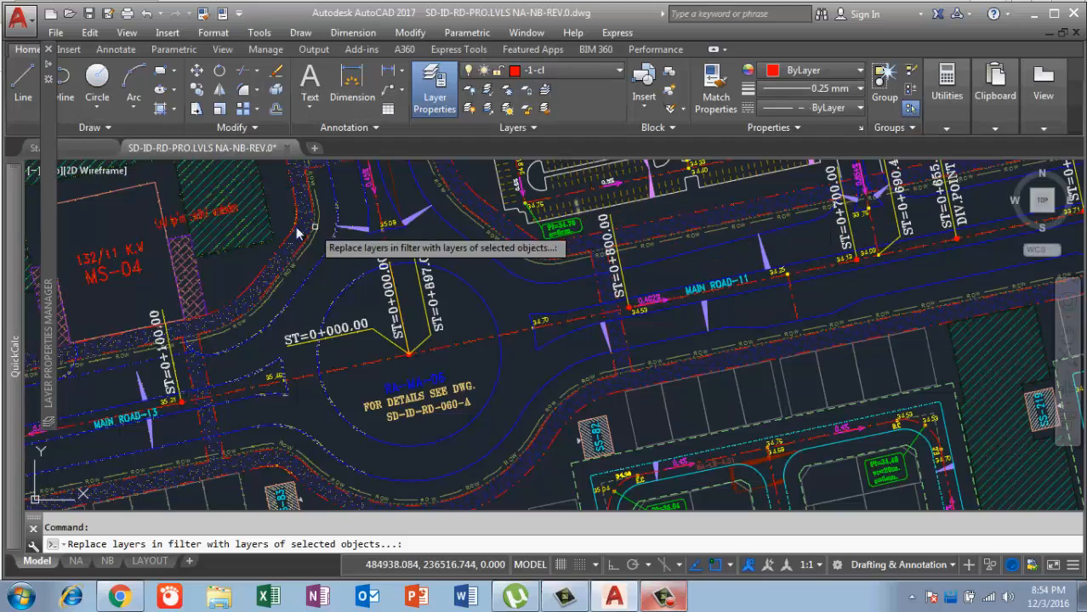
click(437, 274)
key(Return)
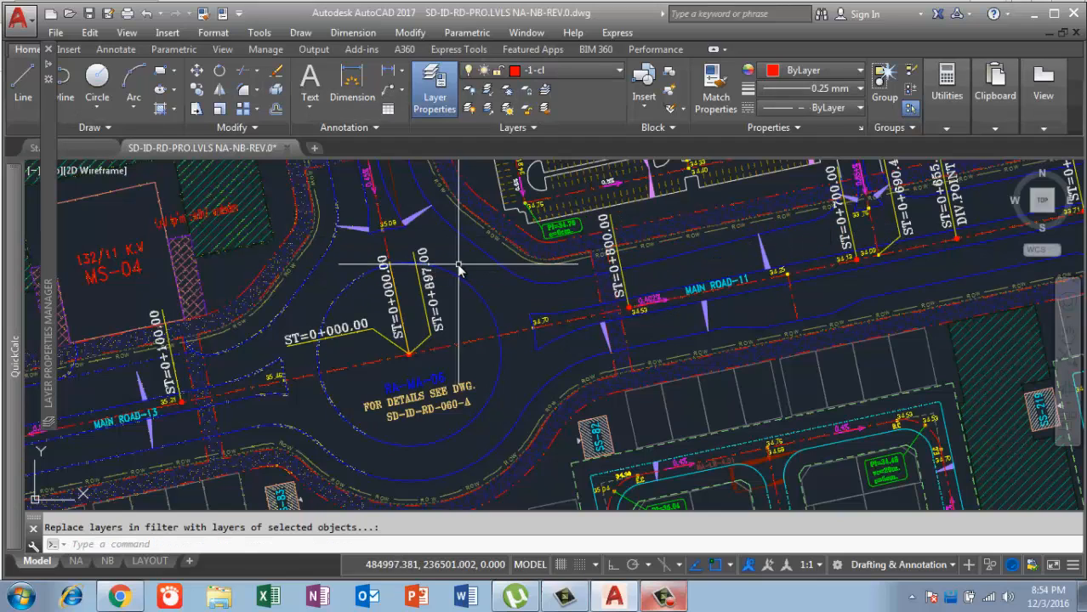
click(438, 101)
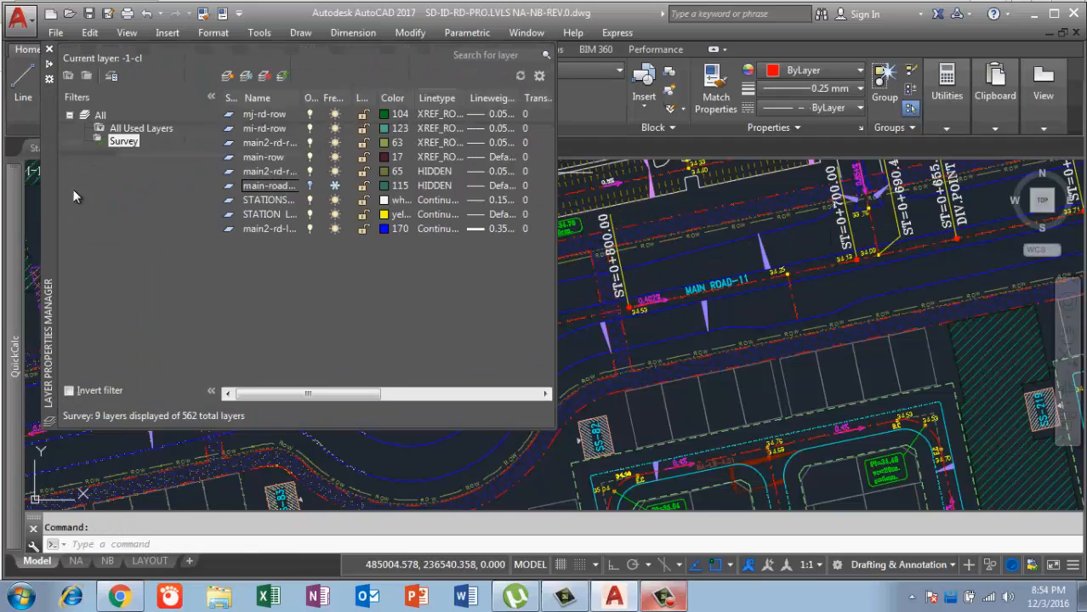
right_click(128, 147)
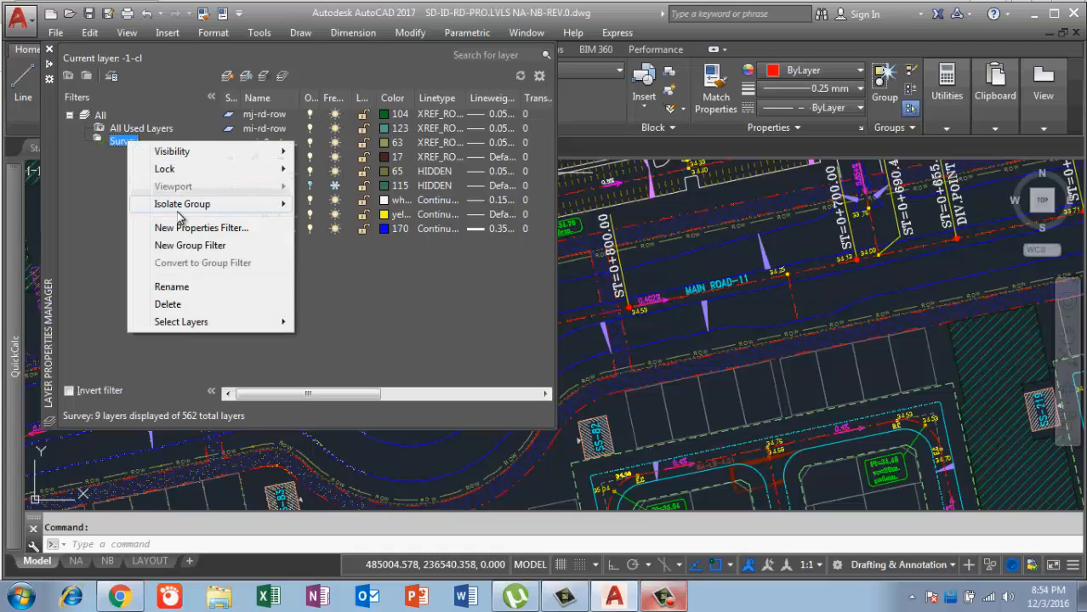
mouse_move(195, 326)
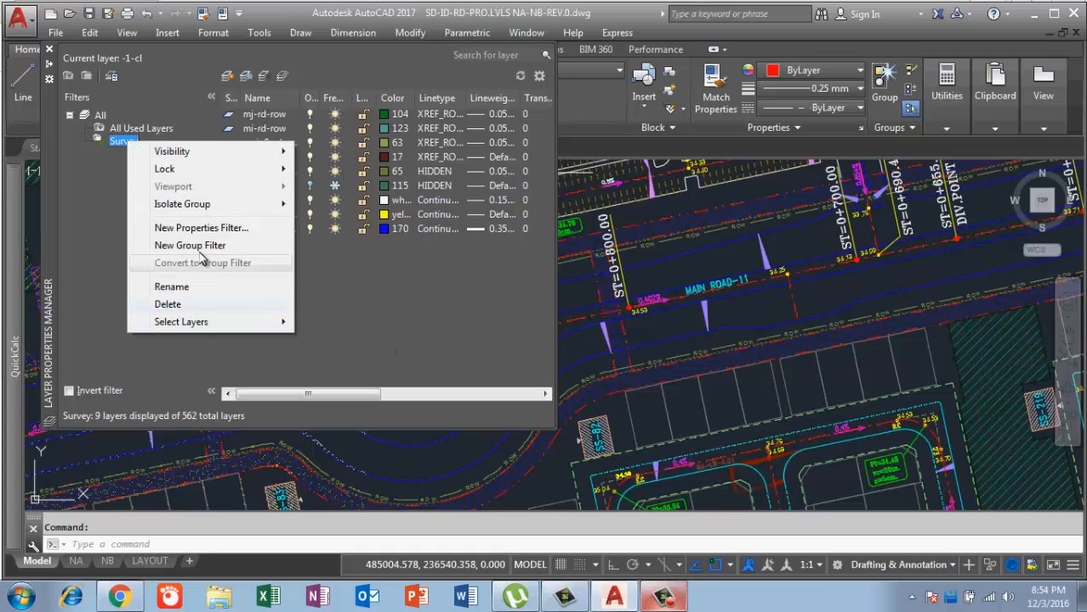
click(380, 162)
click(383, 159)
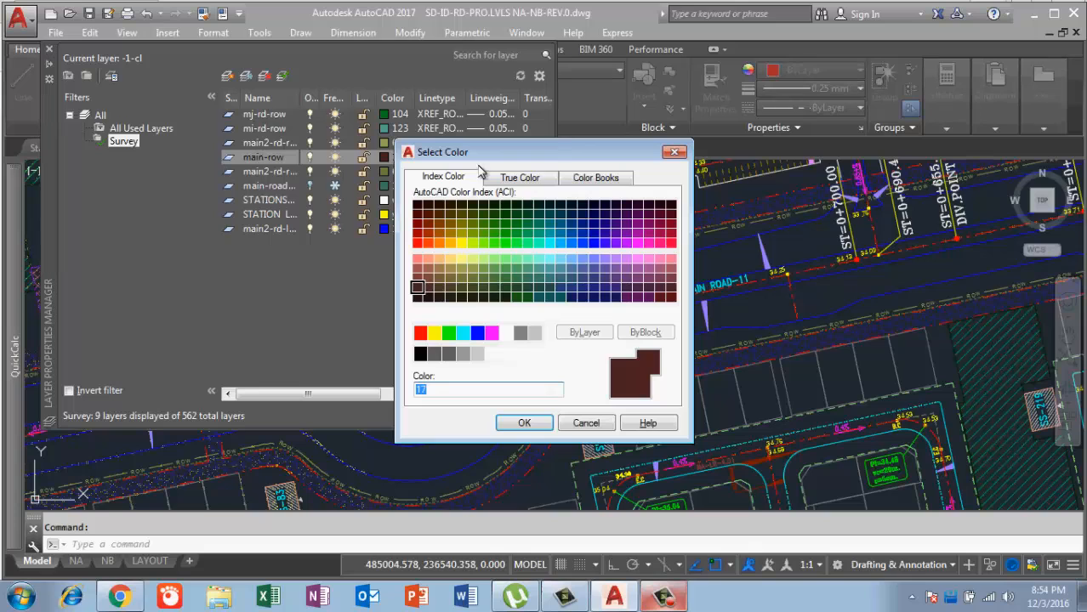
click(672, 154)
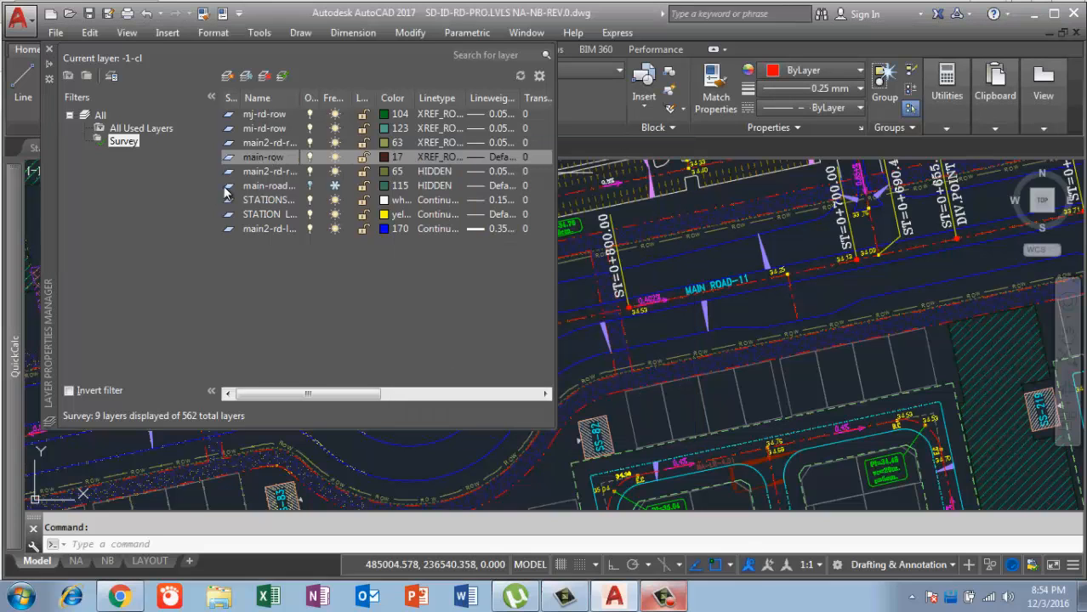
- Set the visibility of all layers in the Survey filter to Frozen and On
right_click(132, 144)
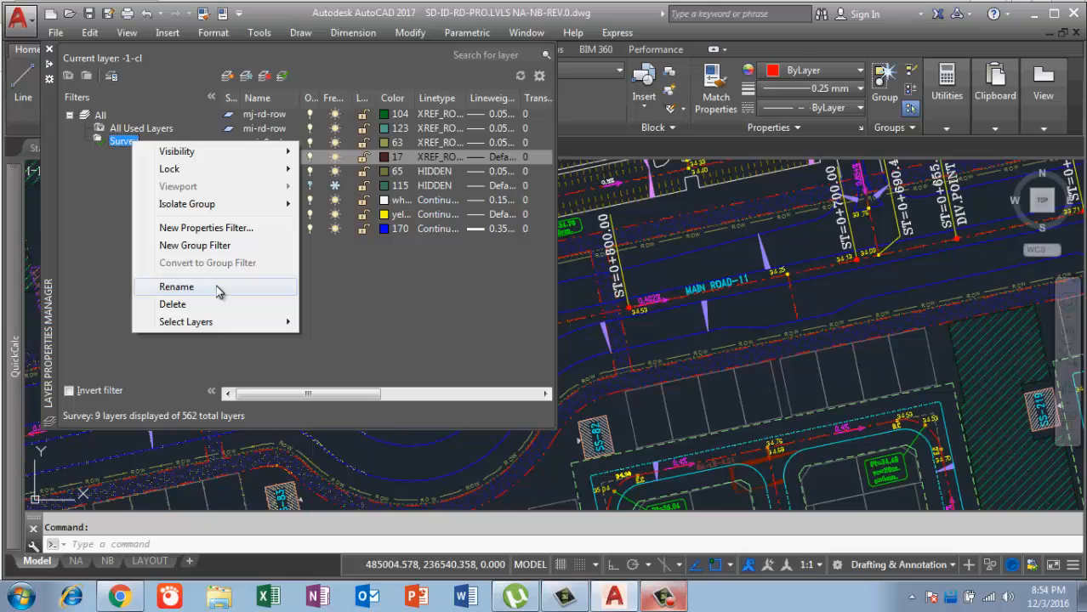
mouse_move(247, 154)
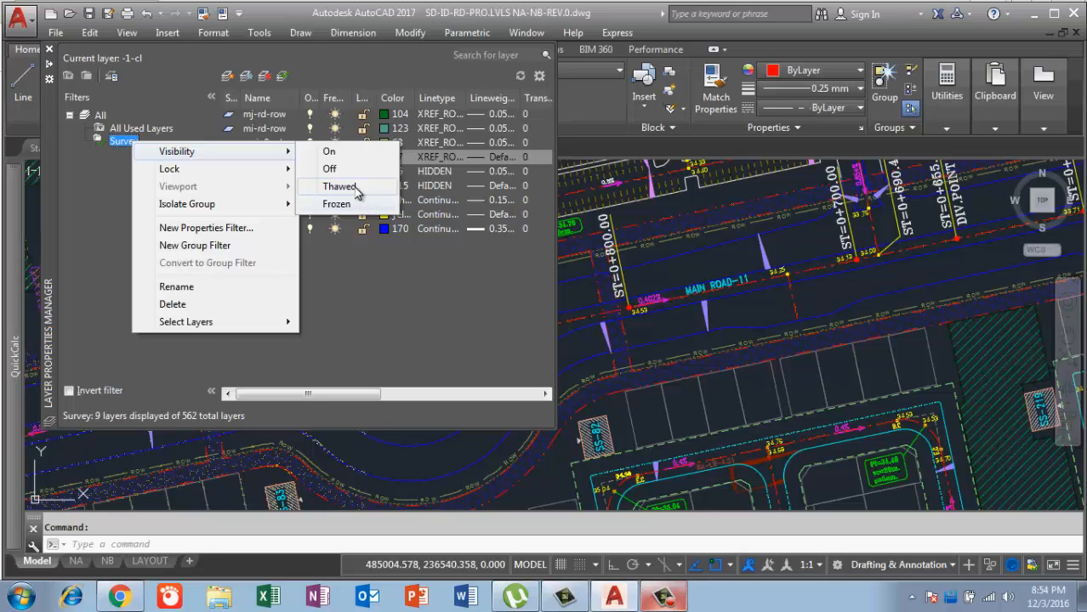
click(349, 204)
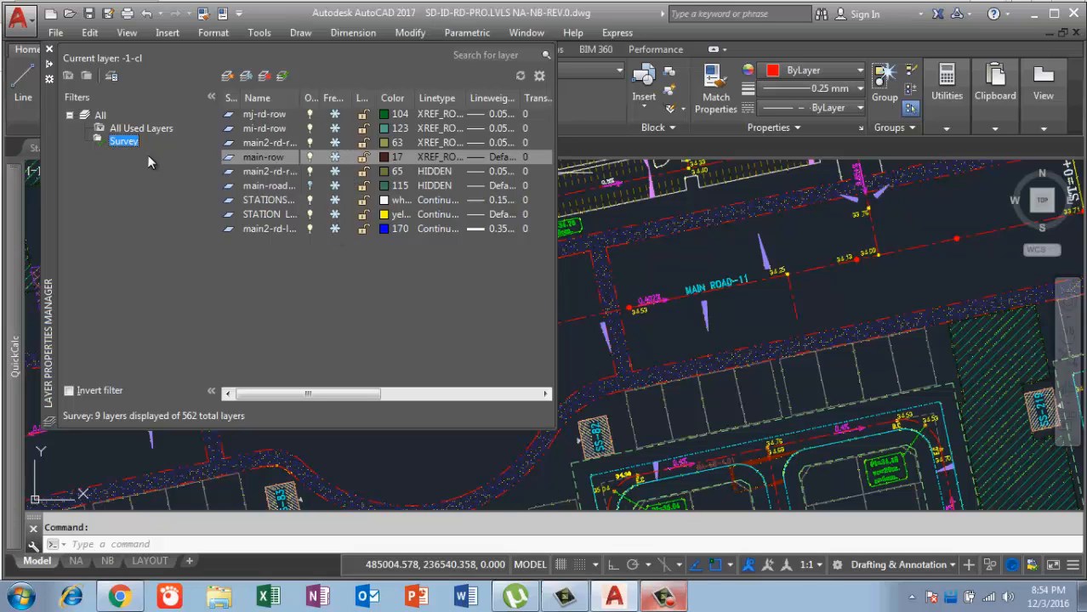
right_click(124, 146)
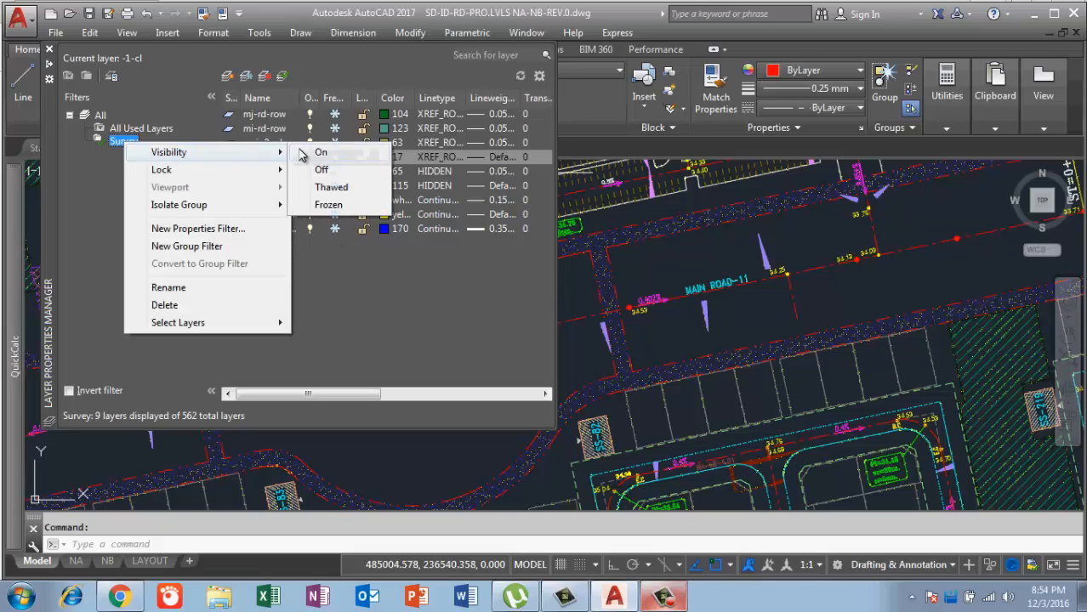
click(323, 153)
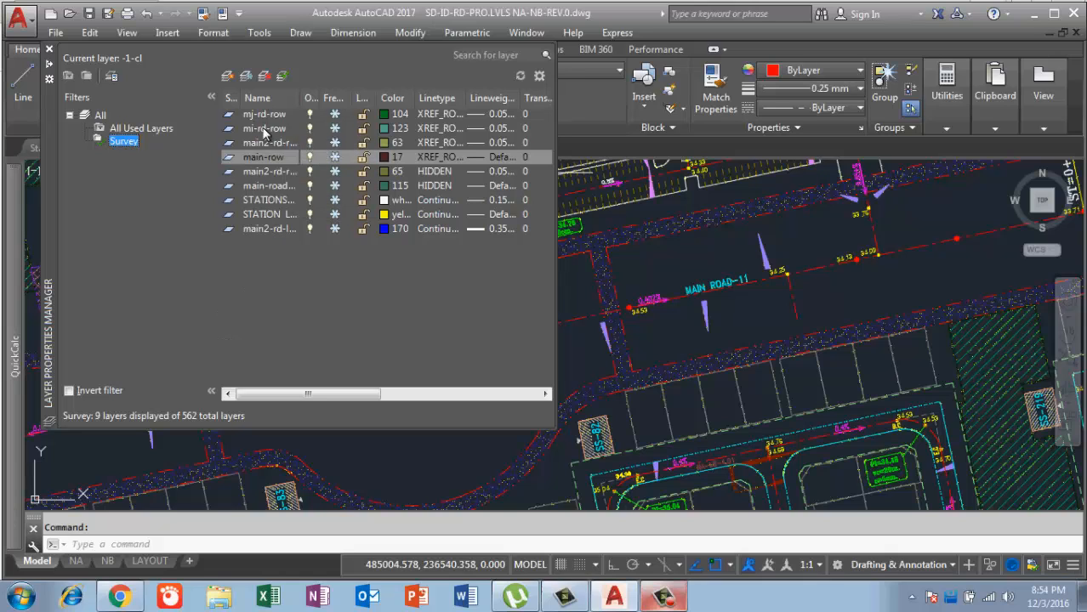
- Apply Frozen to the whole Survey filter again and thaw only the mj-rd-row layer
right_click(124, 145)
mouse_move(230, 150)
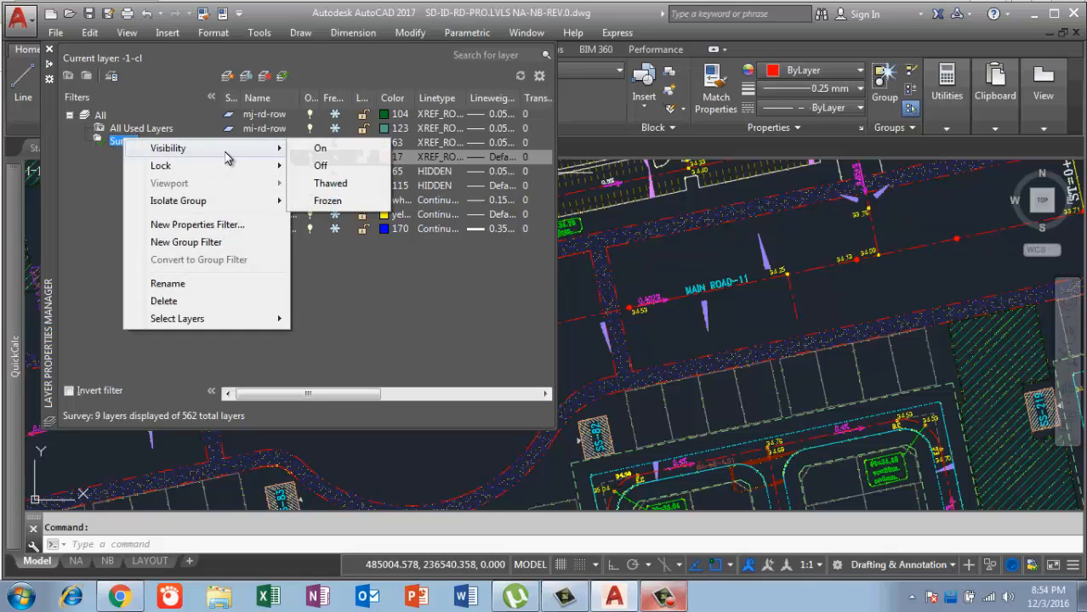
click(327, 201)
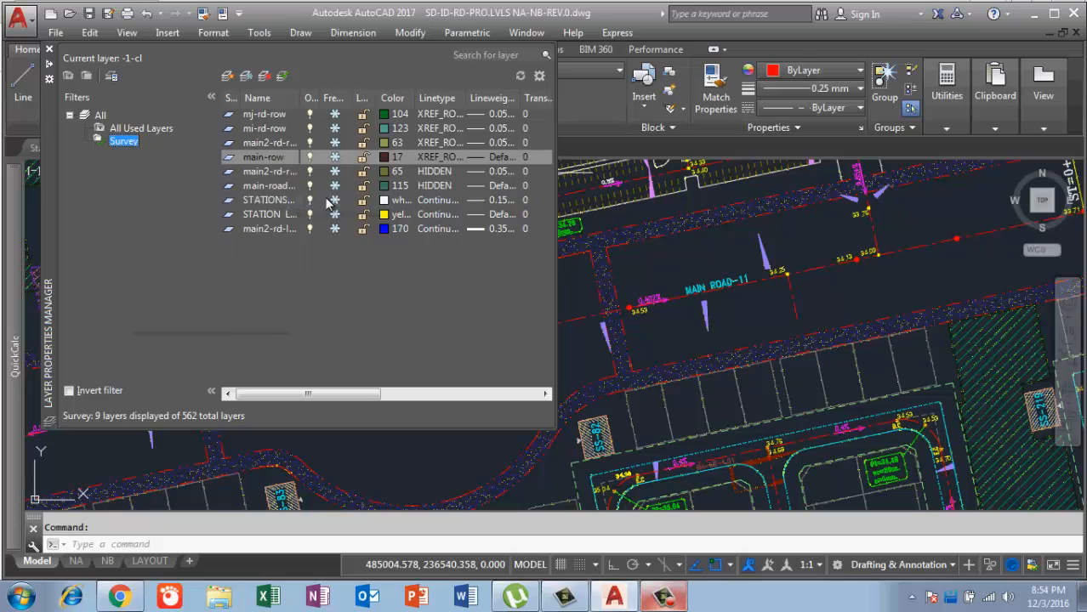
click(334, 116)
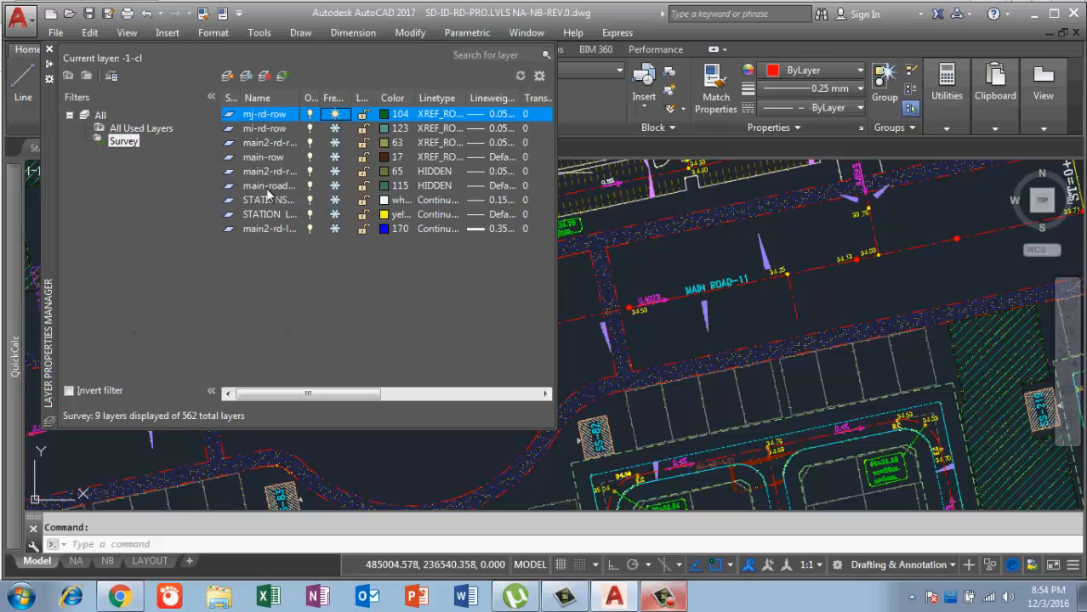